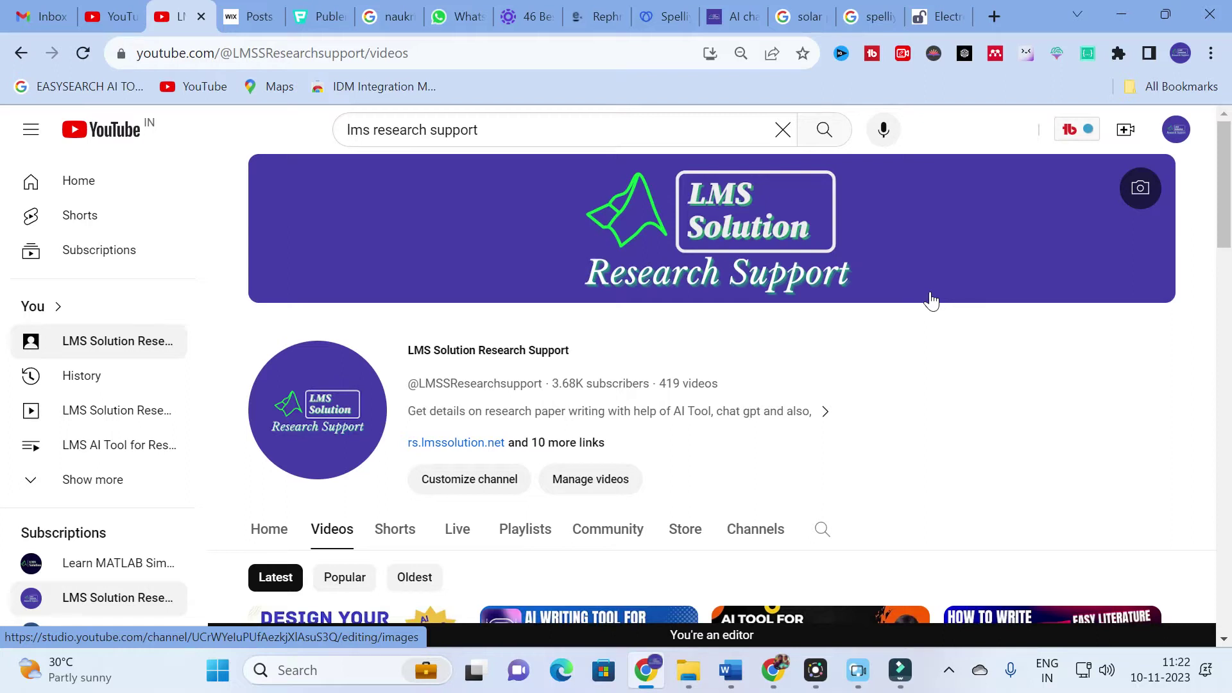
Step: Search Google for "lms research support" in a new tab and open the LMS Solution Research Support website
click(993, 15)
click(431, 412)
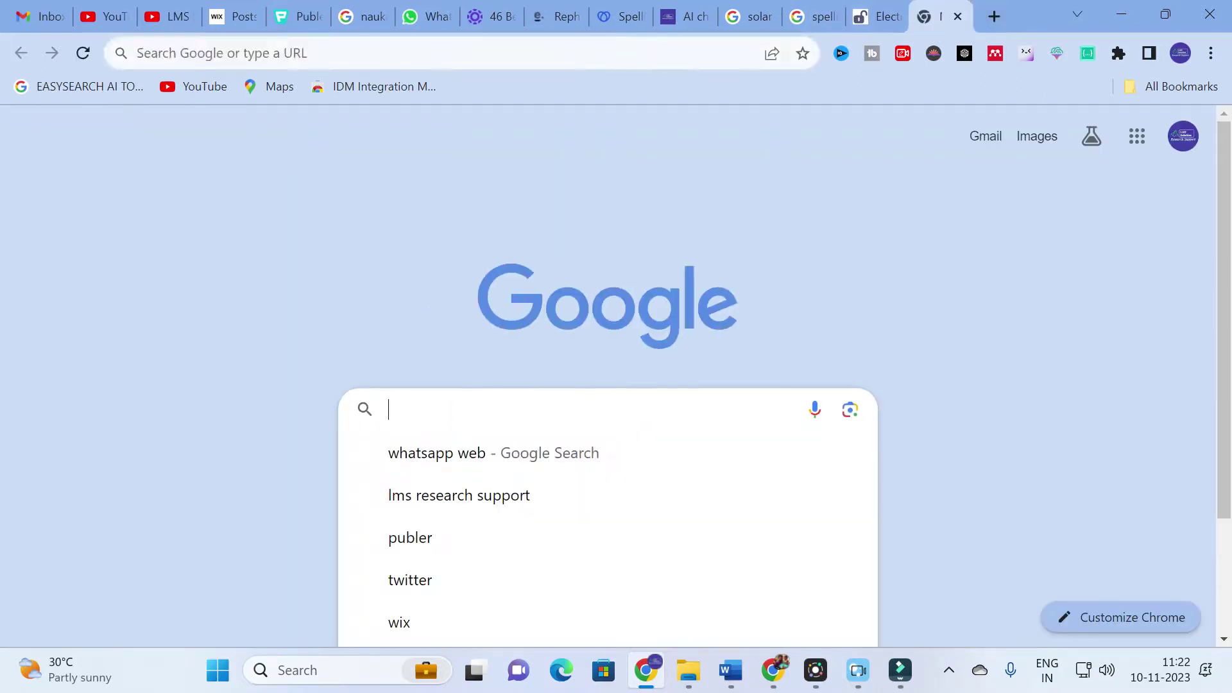
click(444, 502)
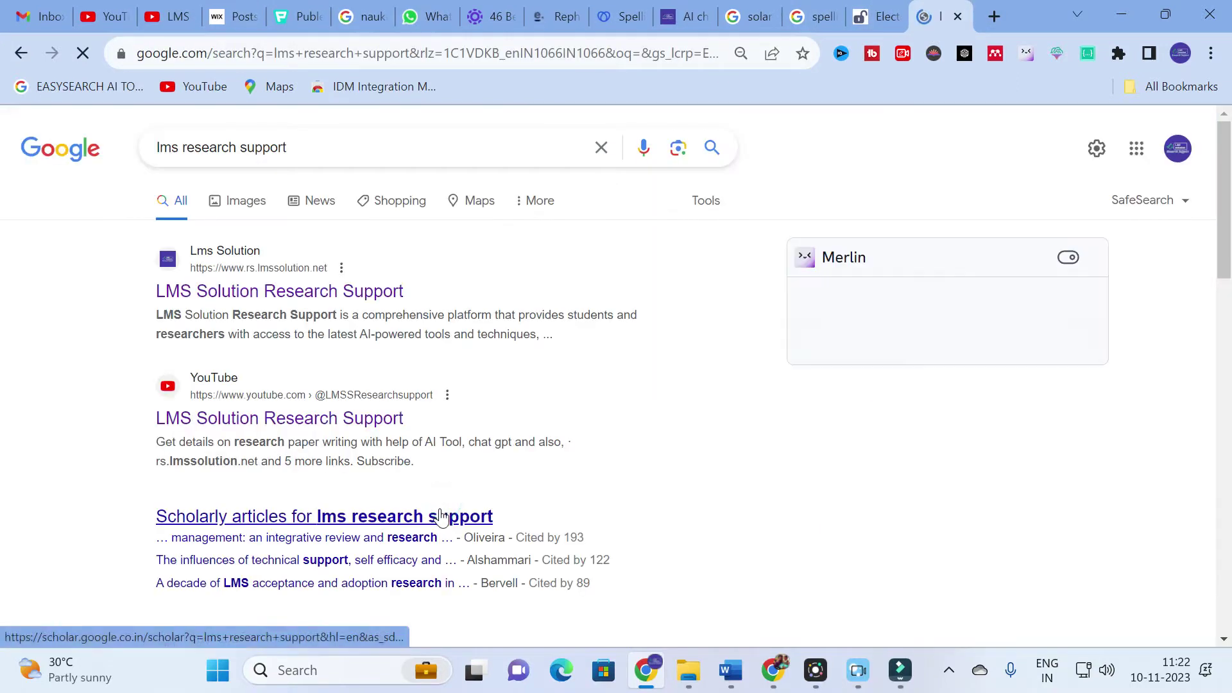
click(289, 292)
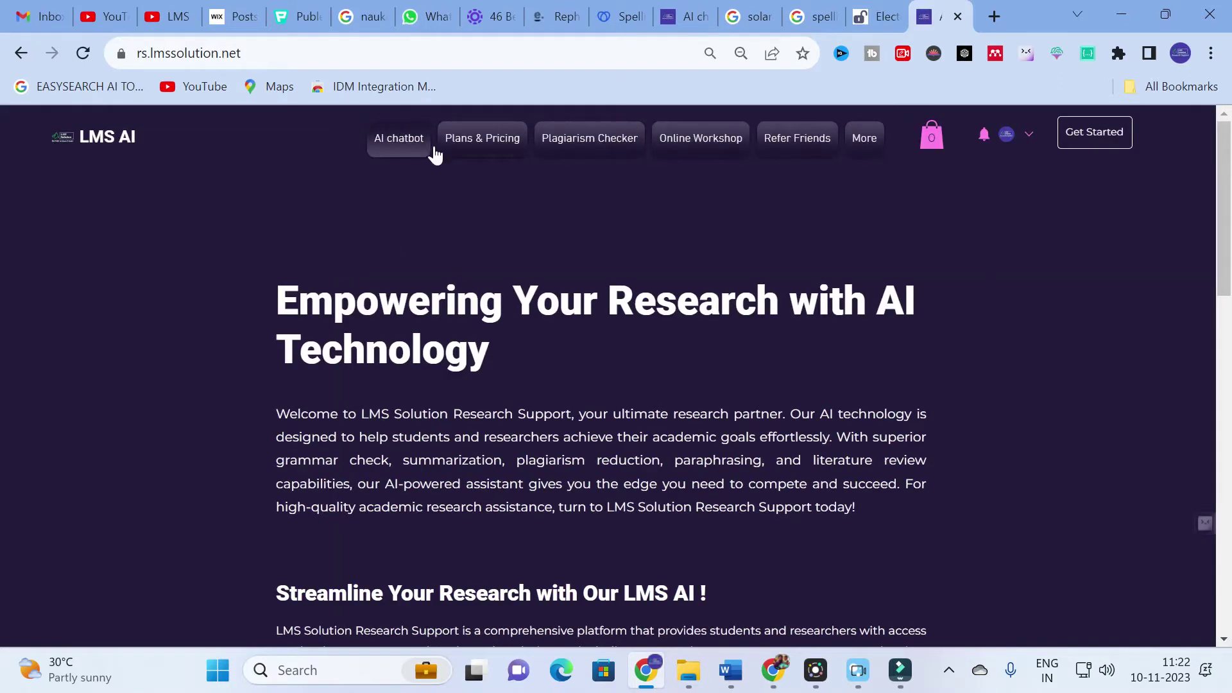
Step: Open the Detailed Literature Review template from the LMS AI templates and look through its input fields
scroll(418, 165, down, 7)
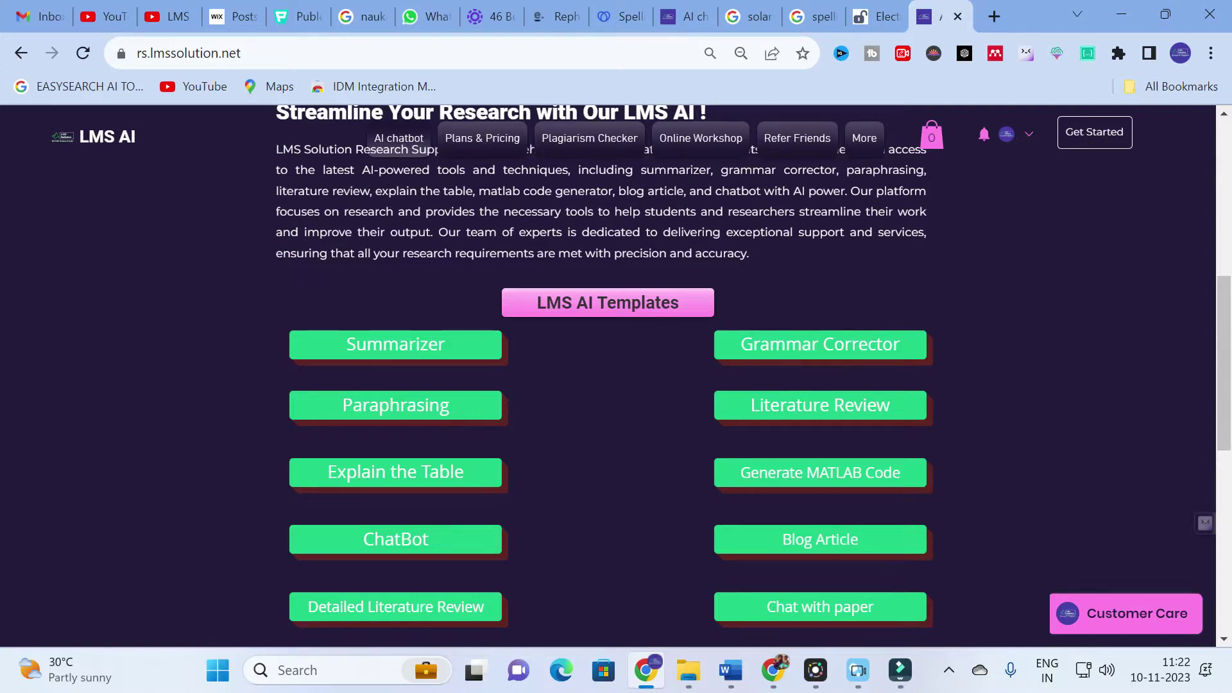
scroll(476, 255, down, 2)
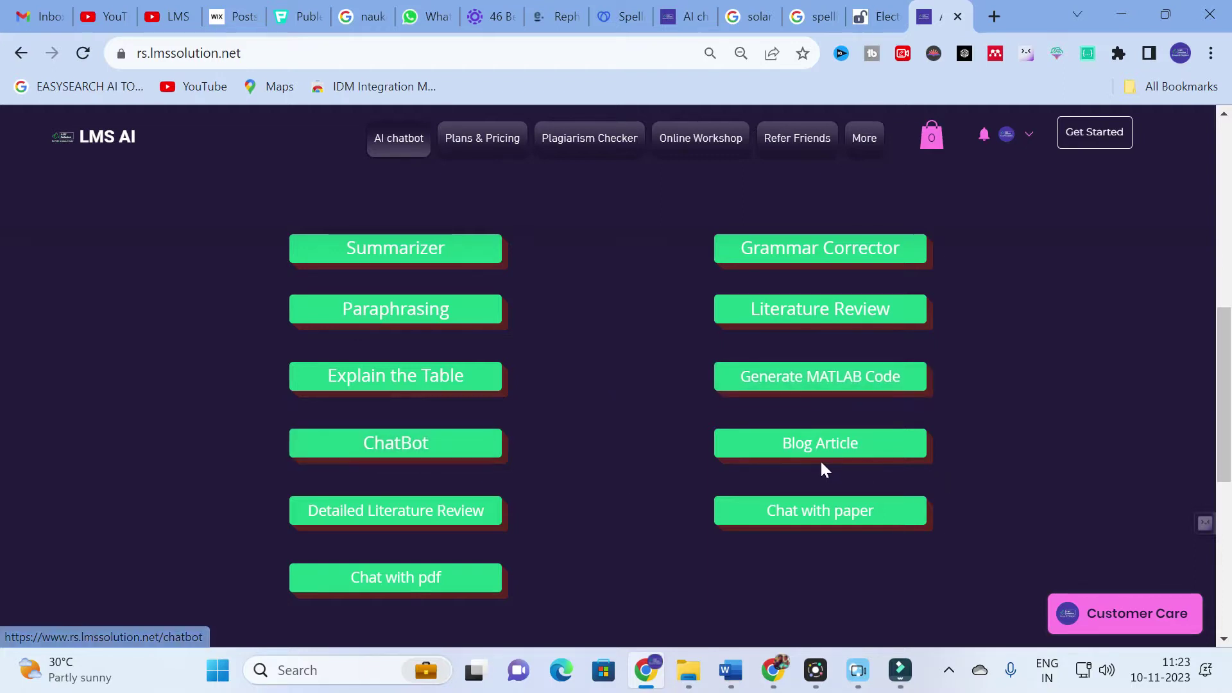
scroll(468, 464, down, 1)
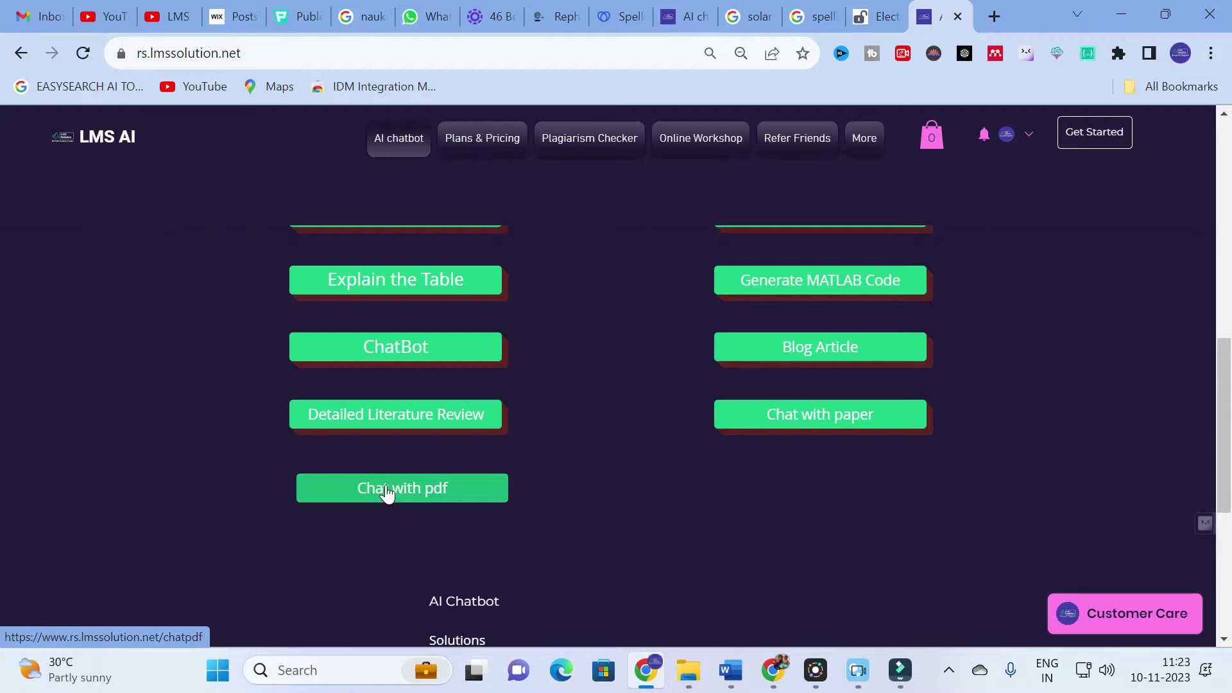
scroll(387, 494, up, 1)
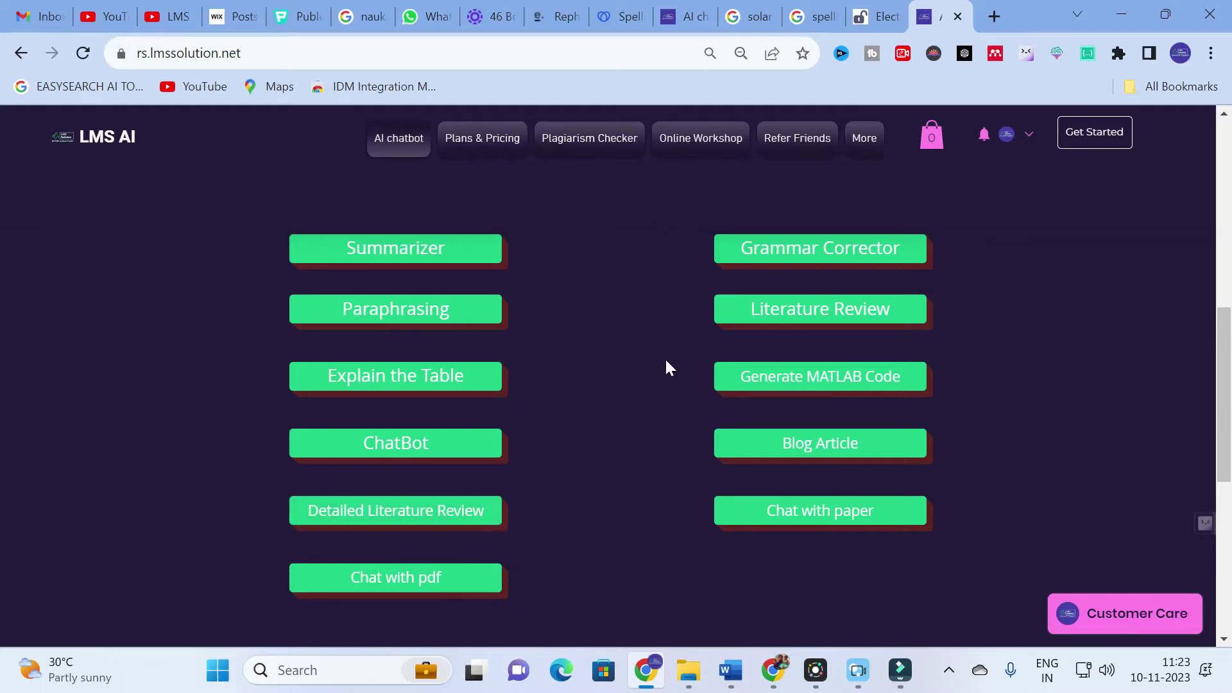
click(395, 515)
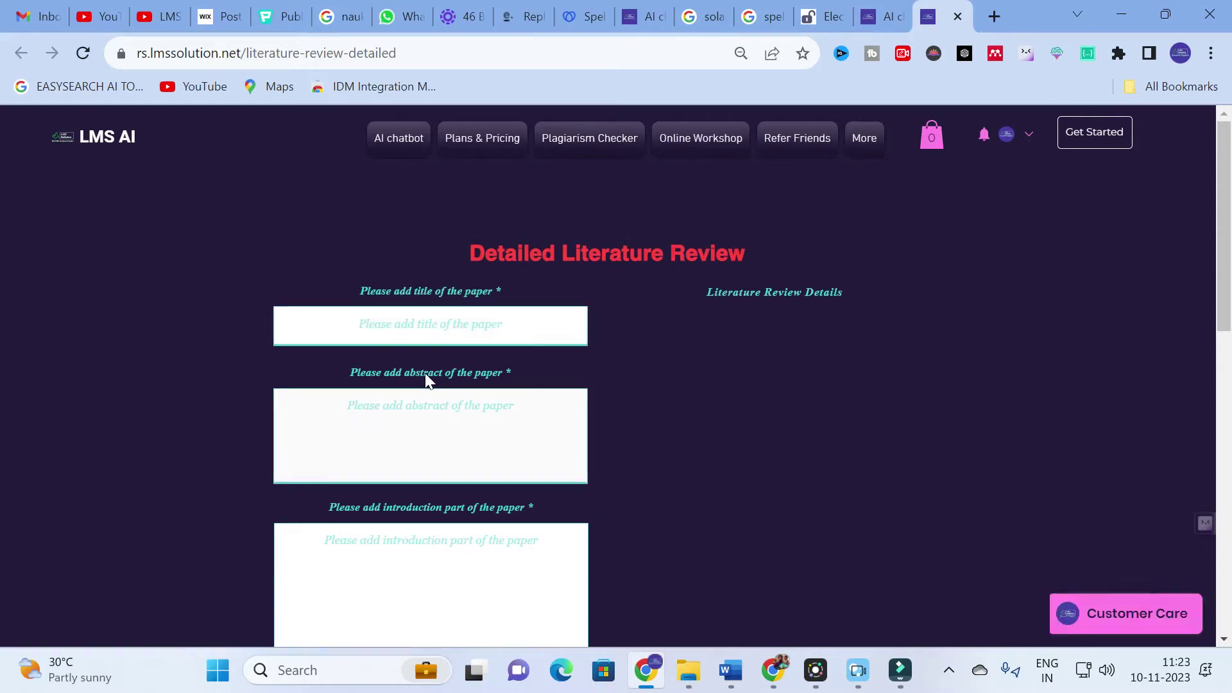
scroll(402, 429, down, 2)
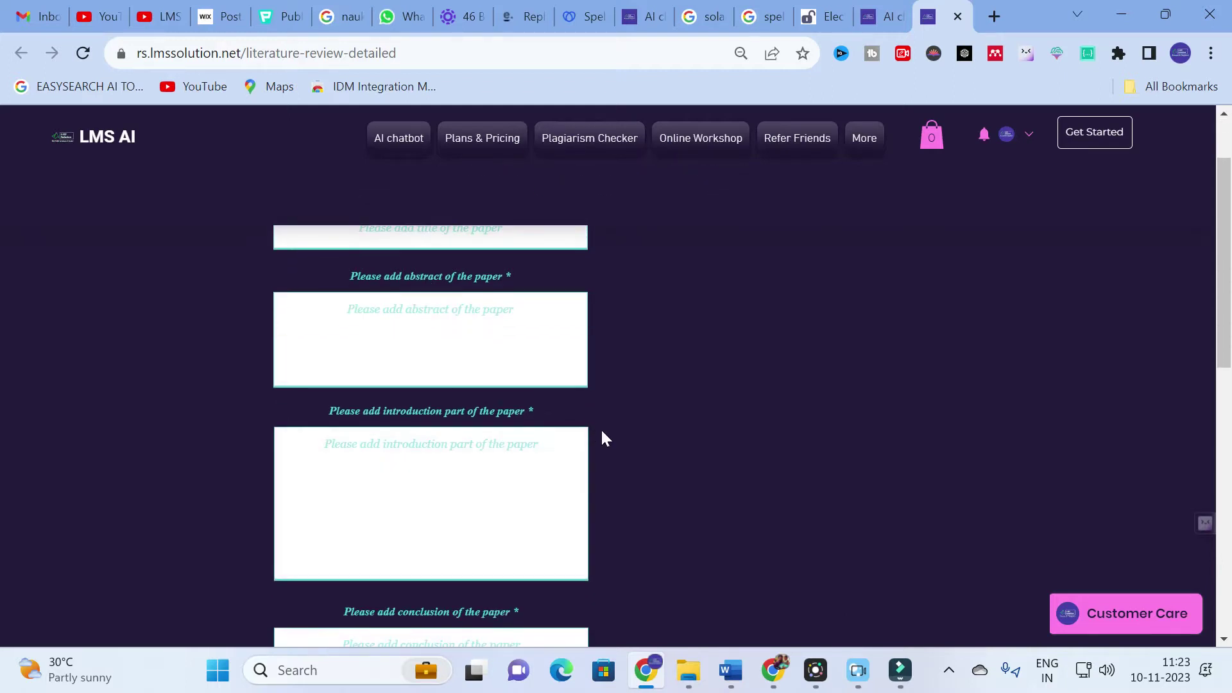
scroll(403, 429, down, 3)
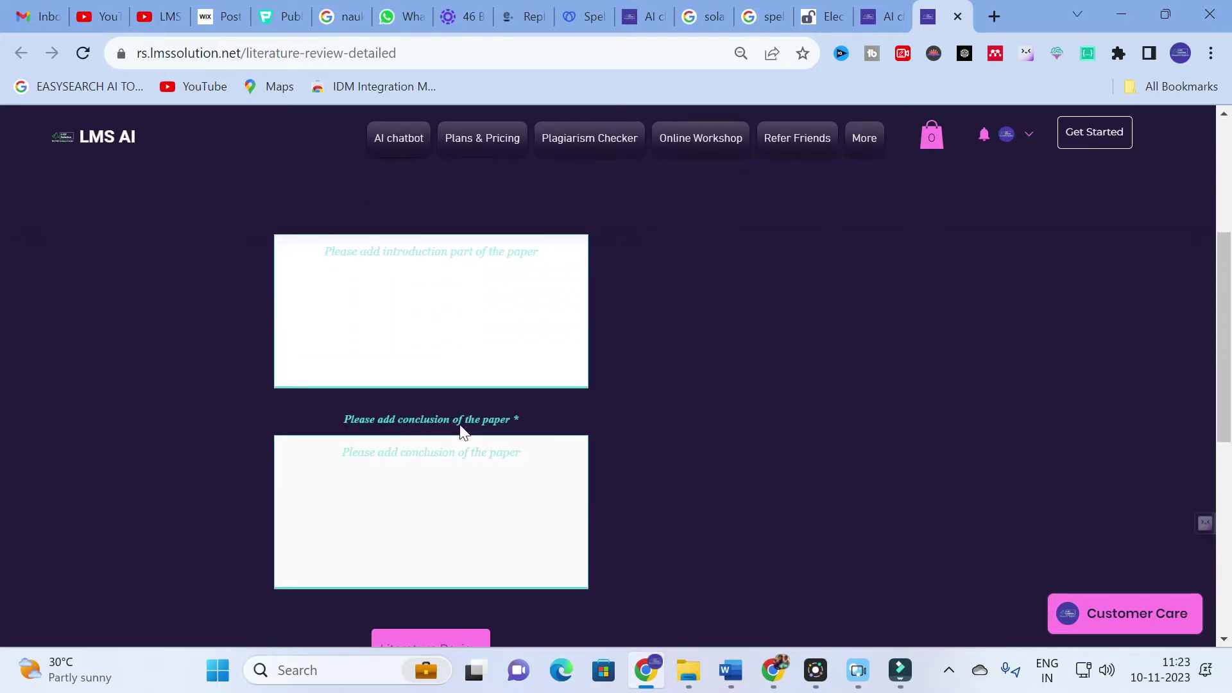
scroll(462, 429, up, 5)
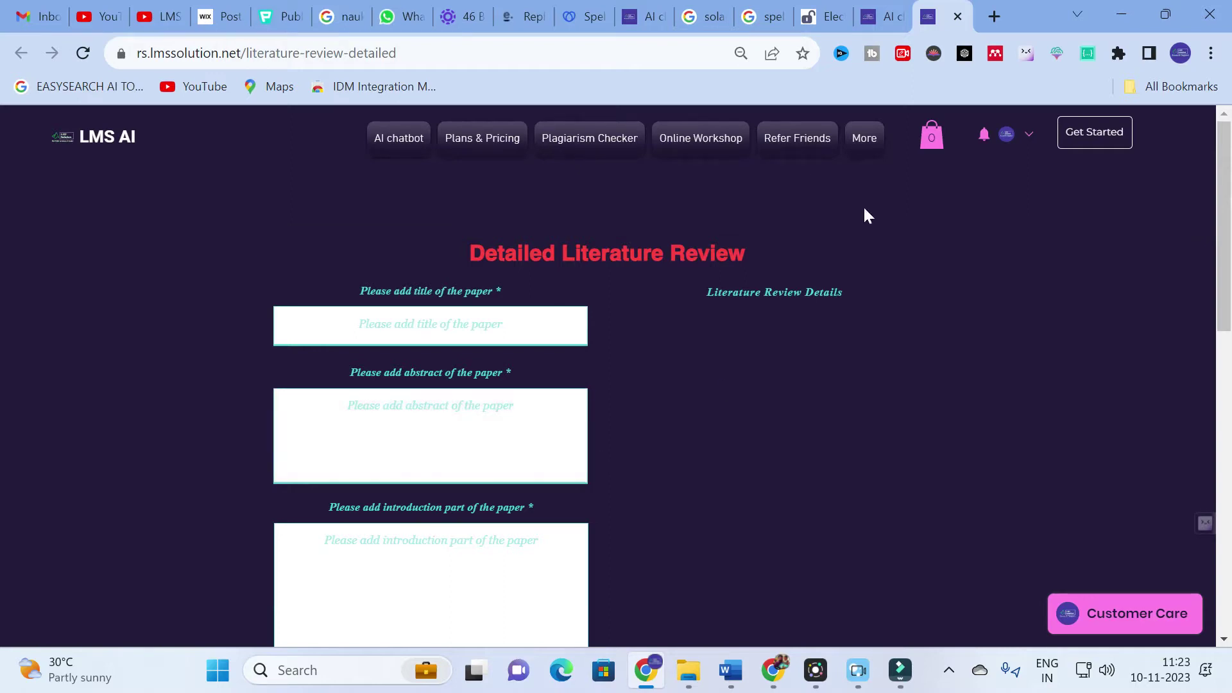
Step: Copy the title "Efficient Placement of Service Function Chains in Cloud Computing Environments" from the MDPI article into the form's paper title field
click(812, 9)
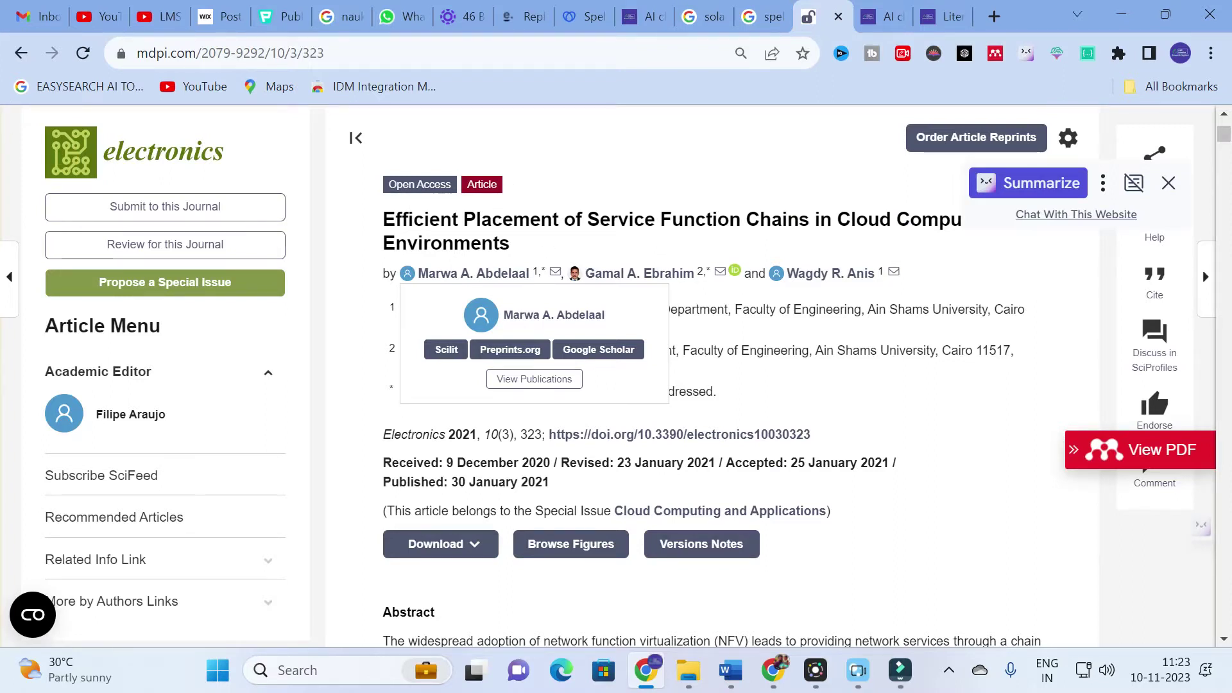
scroll(564, 355, up, 3)
scroll(565, 354, down, 2)
scroll(565, 354, down, 1)
mouse_move(383, 219)
mouse_down()
mouse_move(437, 243)
mouse_move(557, 257)
mouse_up()
key(ctrl+c)
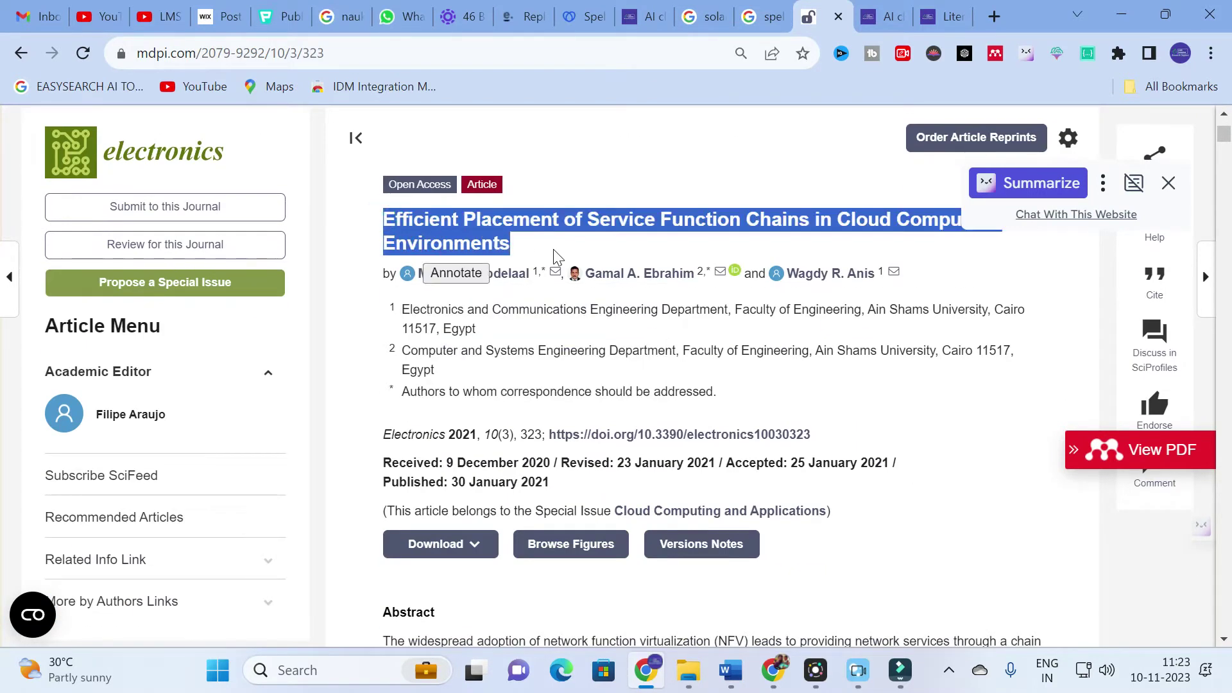
click(944, 16)
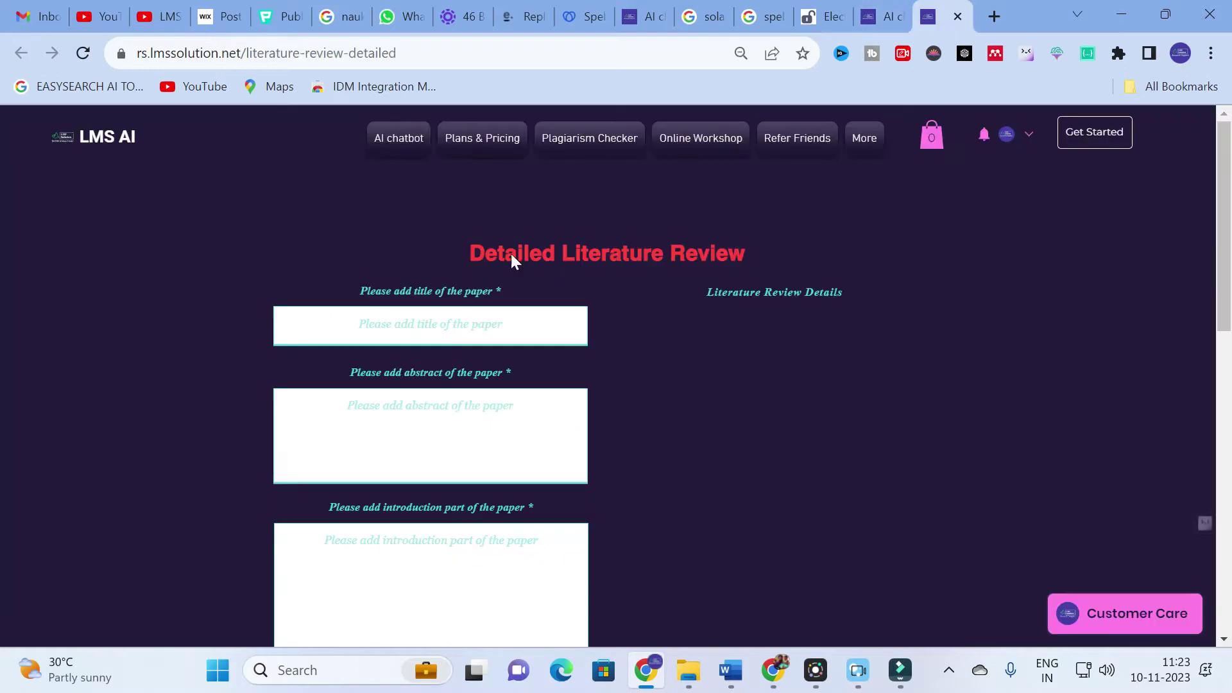
click(423, 325)
key(ctrl+v)
Step: Copy the full abstract text from the MDPI article into the form's abstract field
click(410, 407)
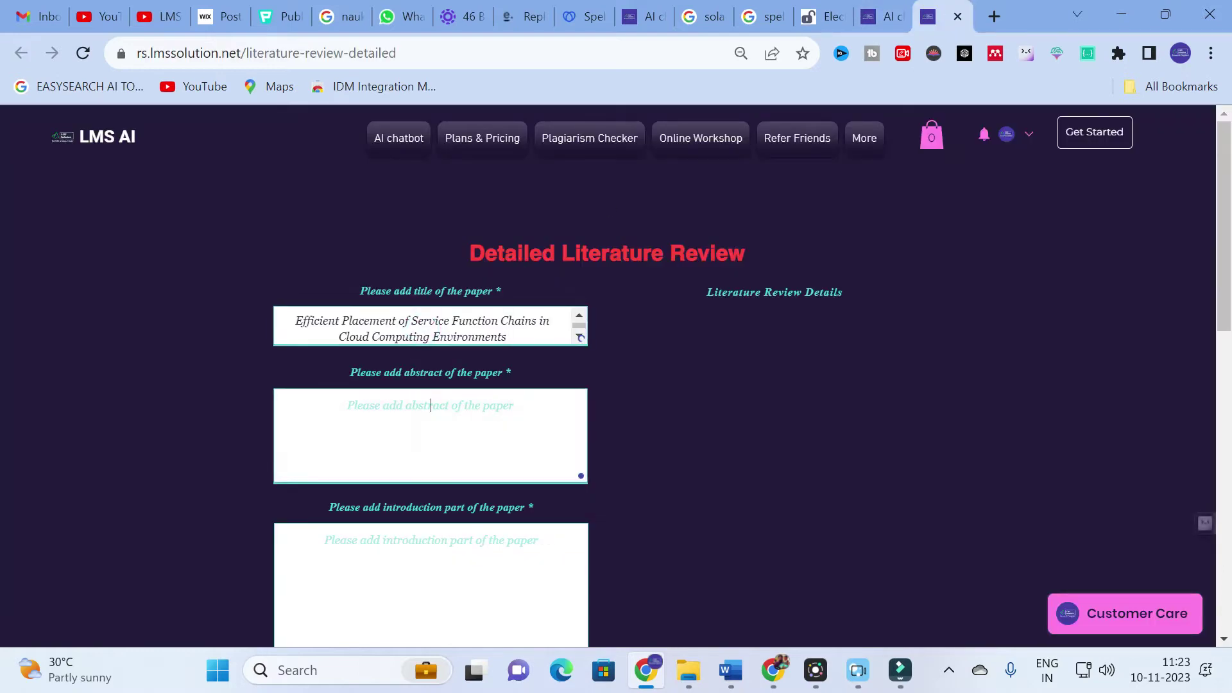
click(846, 9)
scroll(1157, 387, down, 6)
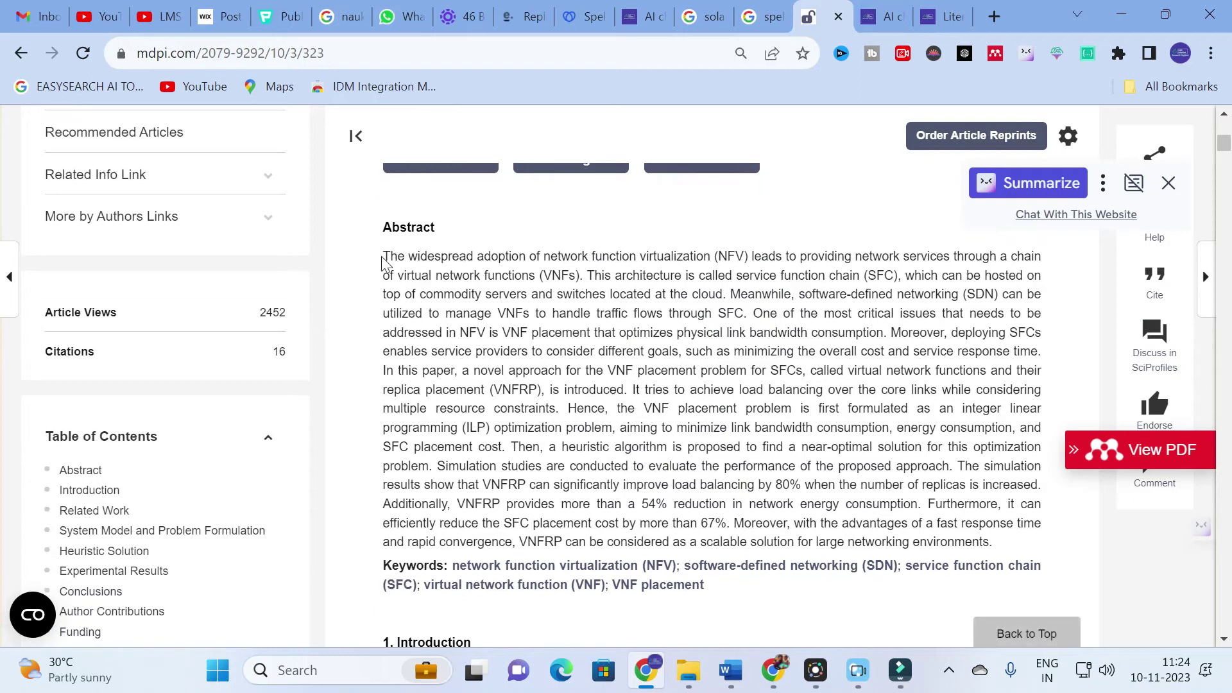
mouse_move(383, 258)
mouse_down()
mouse_move(962, 561)
mouse_move(1022, 542)
mouse_up()
click(770, 16)
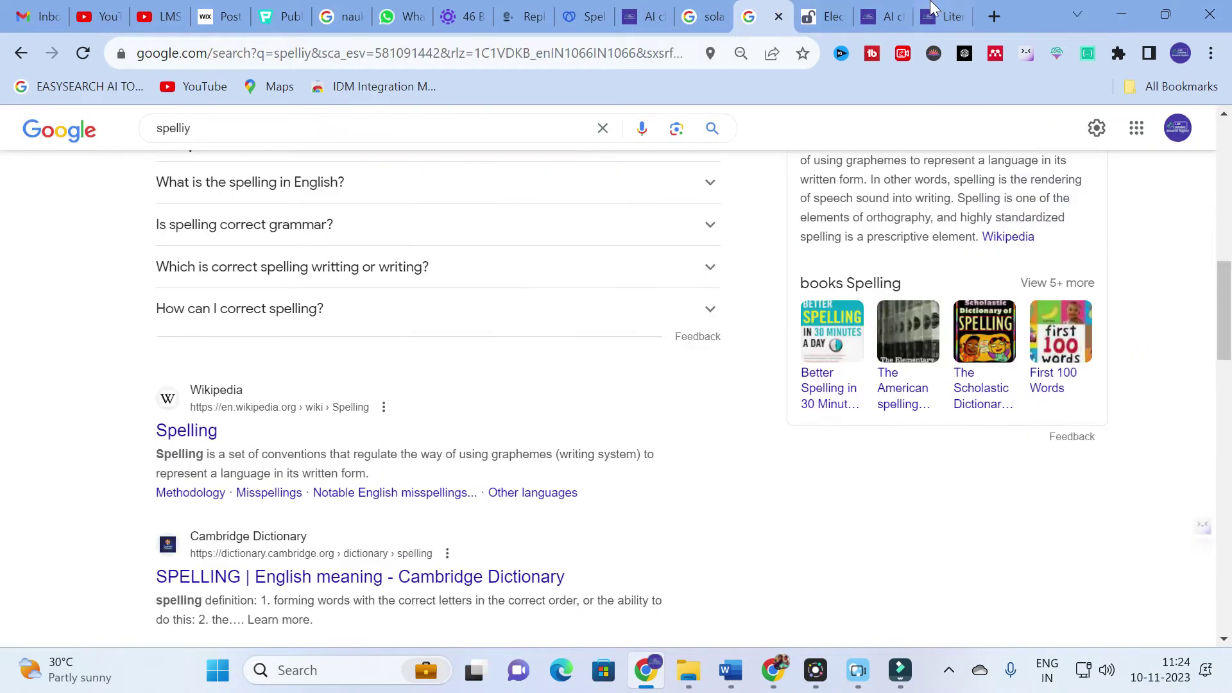
click(937, 16)
click(352, 426)
key(ctrl+v)
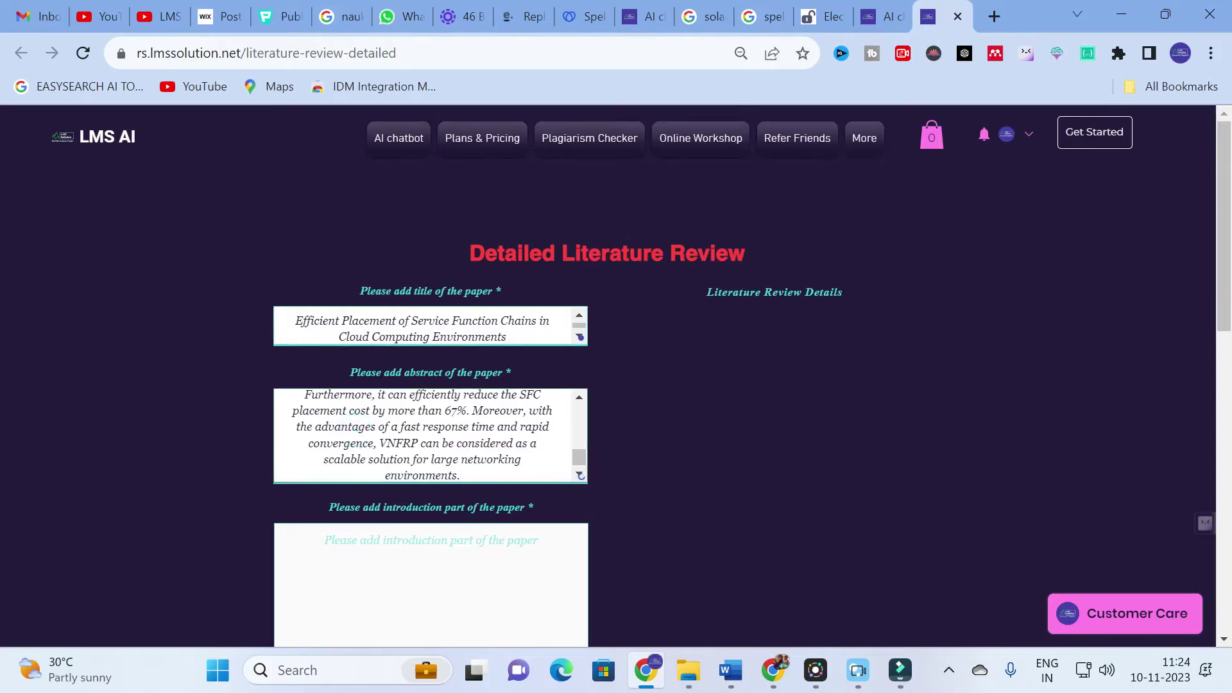
Step: Copy the article's text from the start of the Introduction through the end of Related Work into the form's introduction field
scroll(462, 541, down, 4)
scroll(648, 270, up, 3)
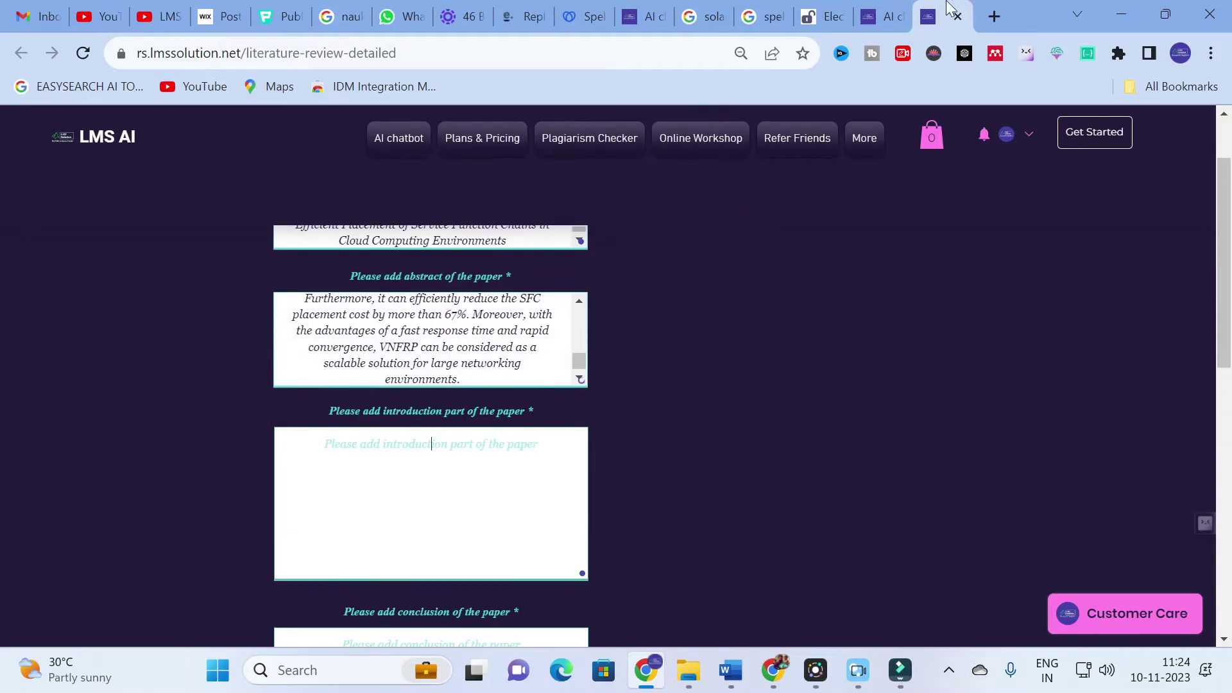
click(810, 9)
scroll(577, 365, down, 5)
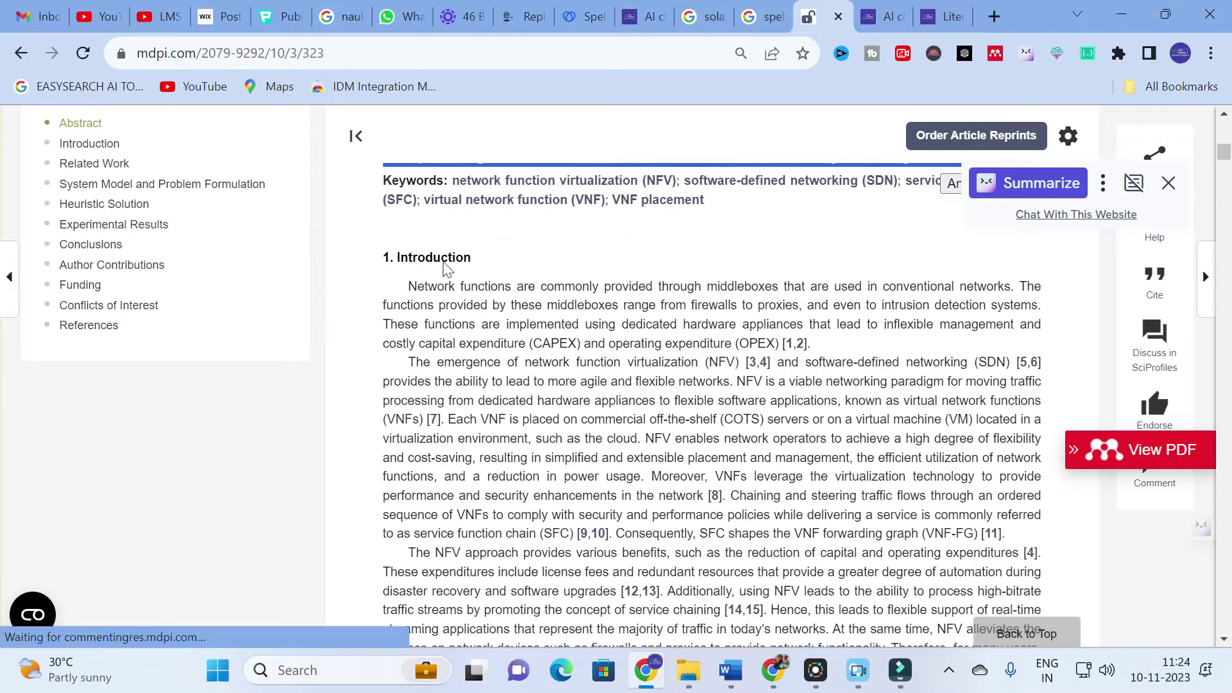
mouse_move(407, 286)
mouse_down()
mouse_move(653, 591)
mouse_move(668, 680)
mouse_move(549, 454)
mouse_move(642, 642)
mouse_move(639, 481)
mouse_move(635, 667)
mouse_move(564, 387)
mouse_move(556, 563)
mouse_up()
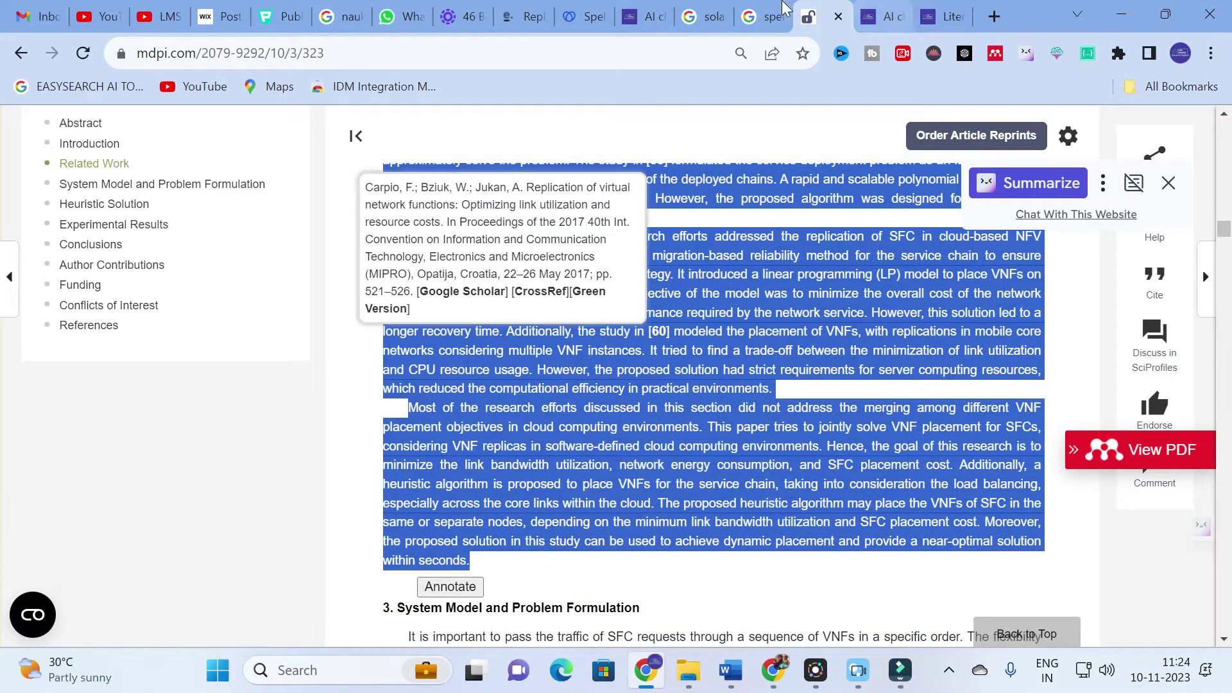
click(943, 16)
key(ctrl+v)
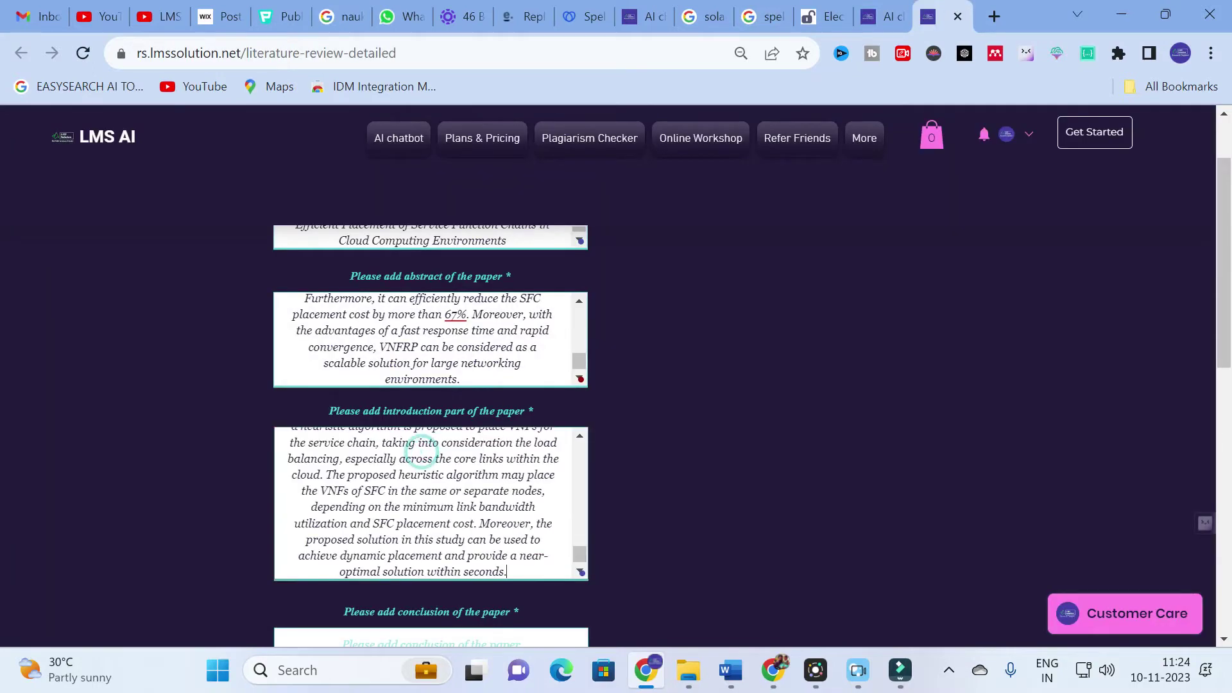
Step: Copy both paragraphs of the article's section 6, Conclusions, into the form's conclusion field
scroll(618, 412, down, 5)
click(407, 348)
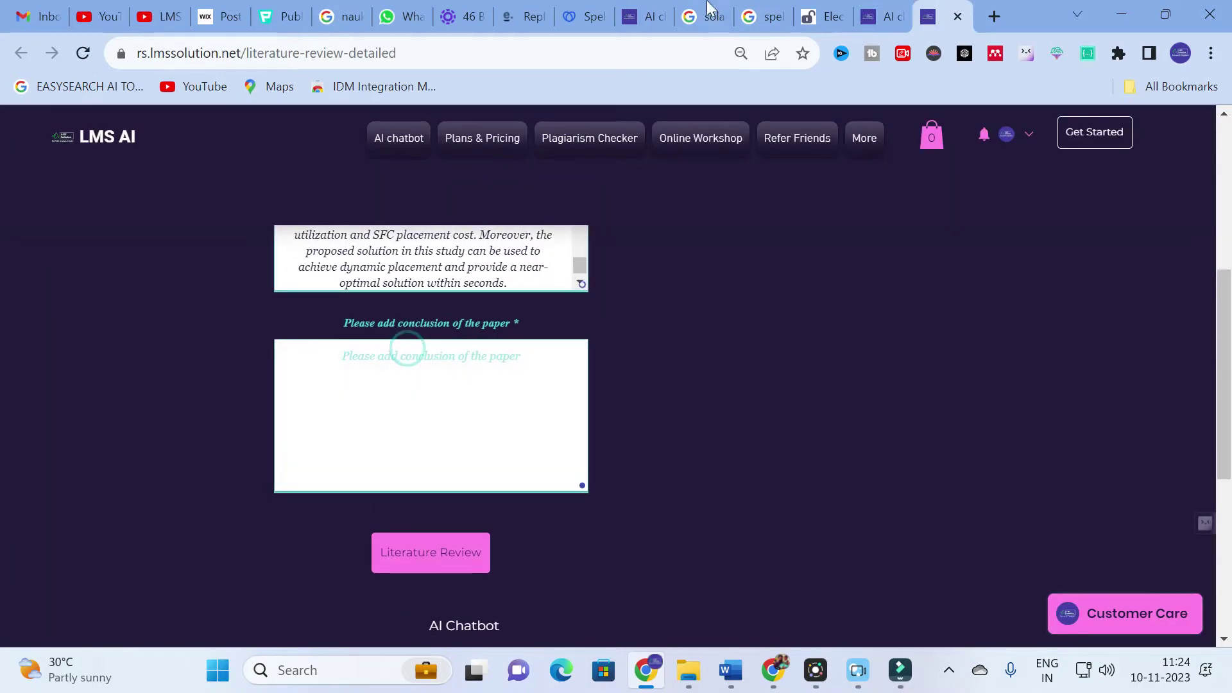
click(825, 16)
scroll(1156, 386, down, 10)
scroll(603, 418, down, 20)
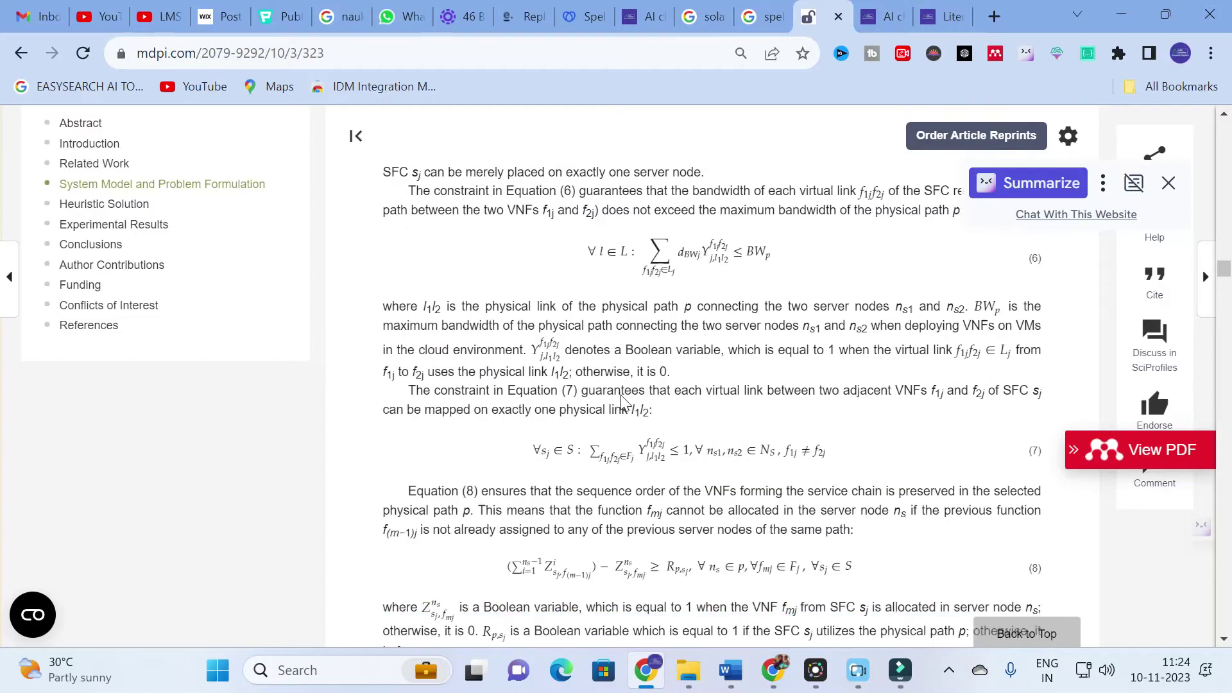
scroll(600, 421, down, 15)
scroll(459, 390, up, 4)
scroll(459, 389, down, 1)
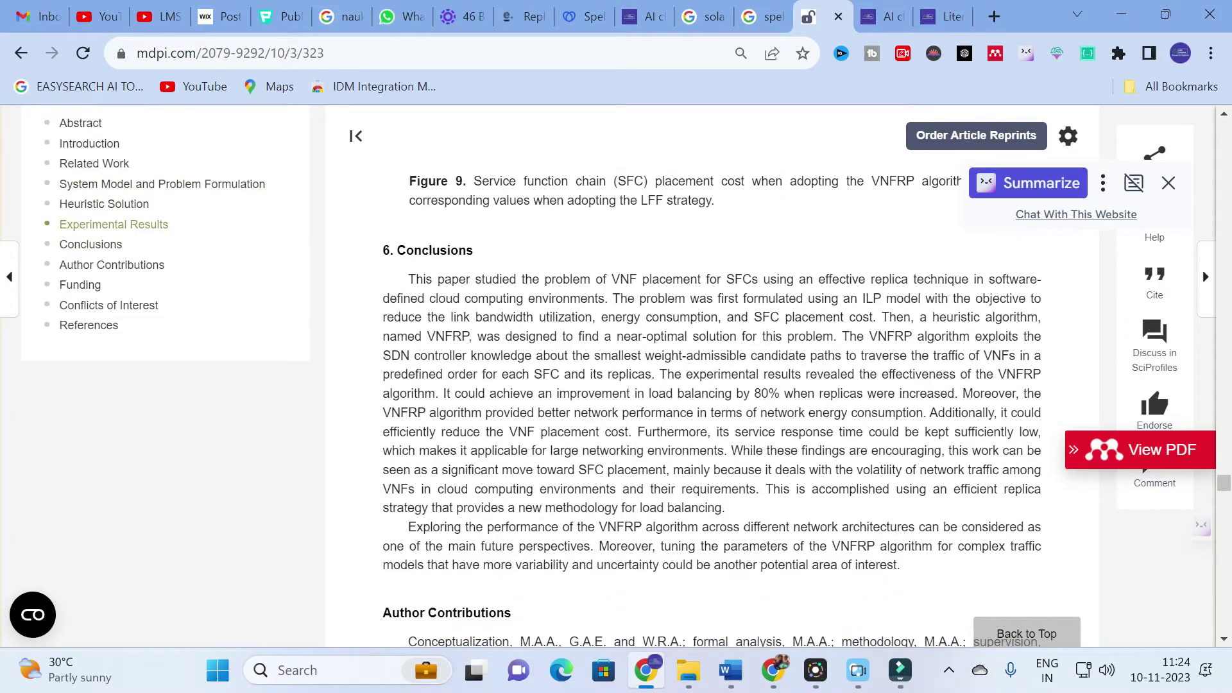
mouse_move(411, 277)
mouse_down()
mouse_move(911, 546)
mouse_move(929, 569)
mouse_up()
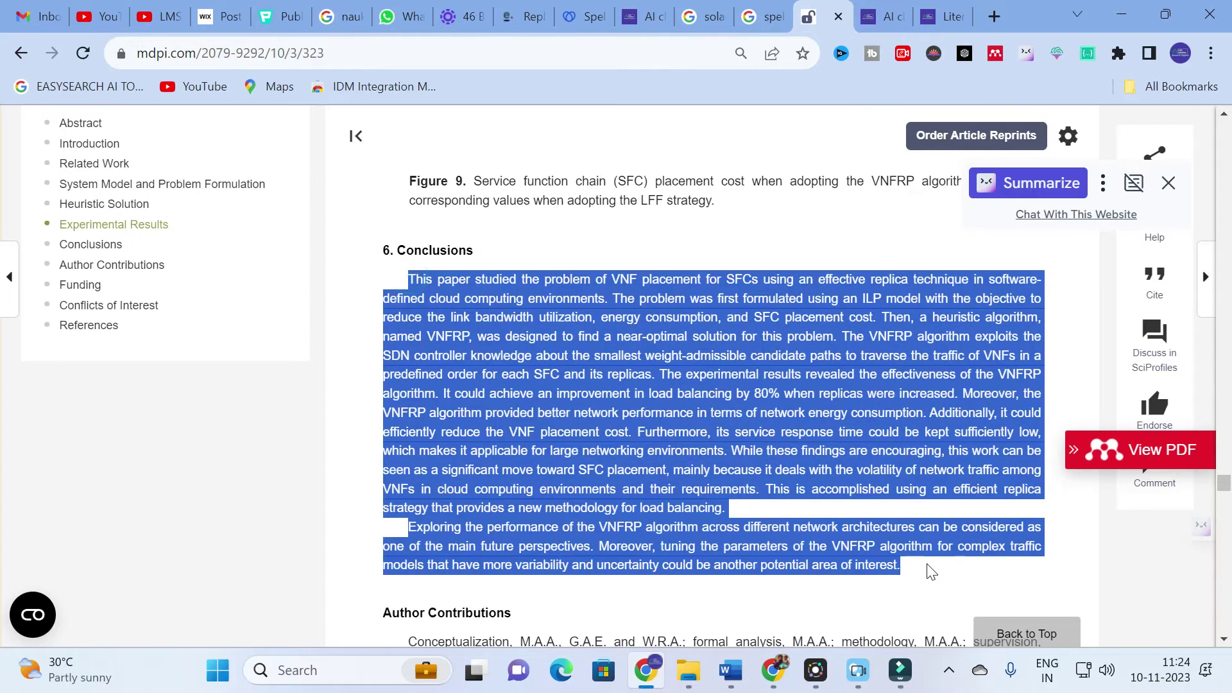
click(941, 16)
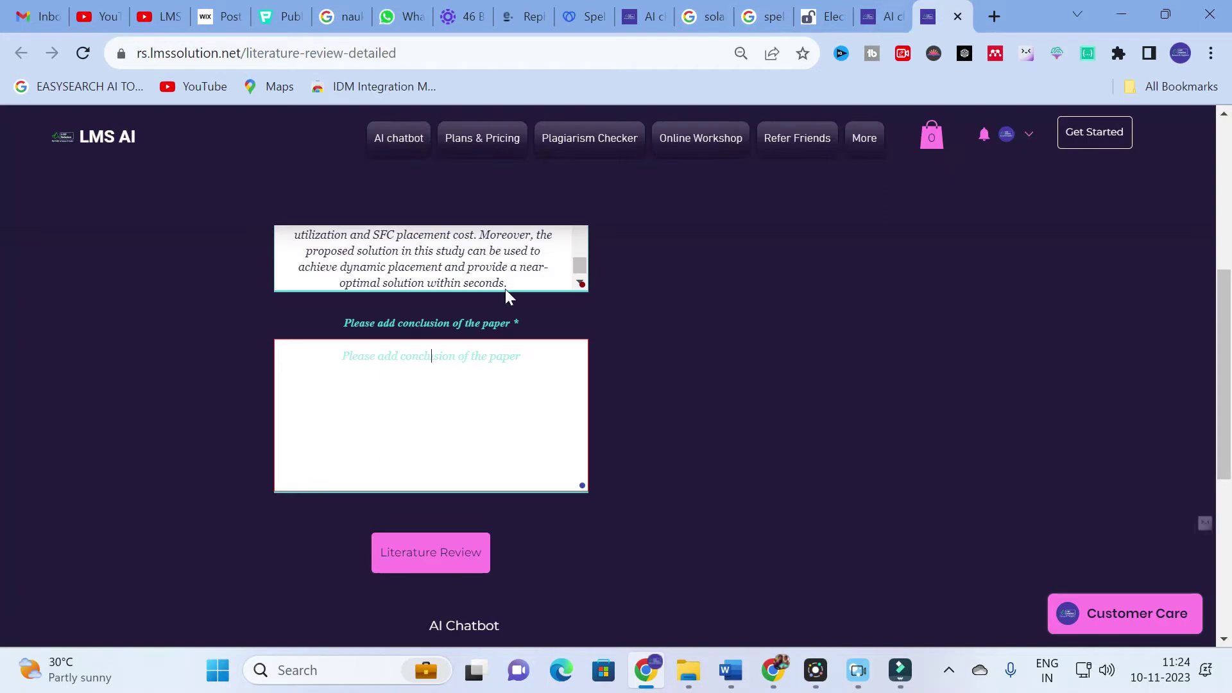
click(434, 352)
key(ctrl+v)
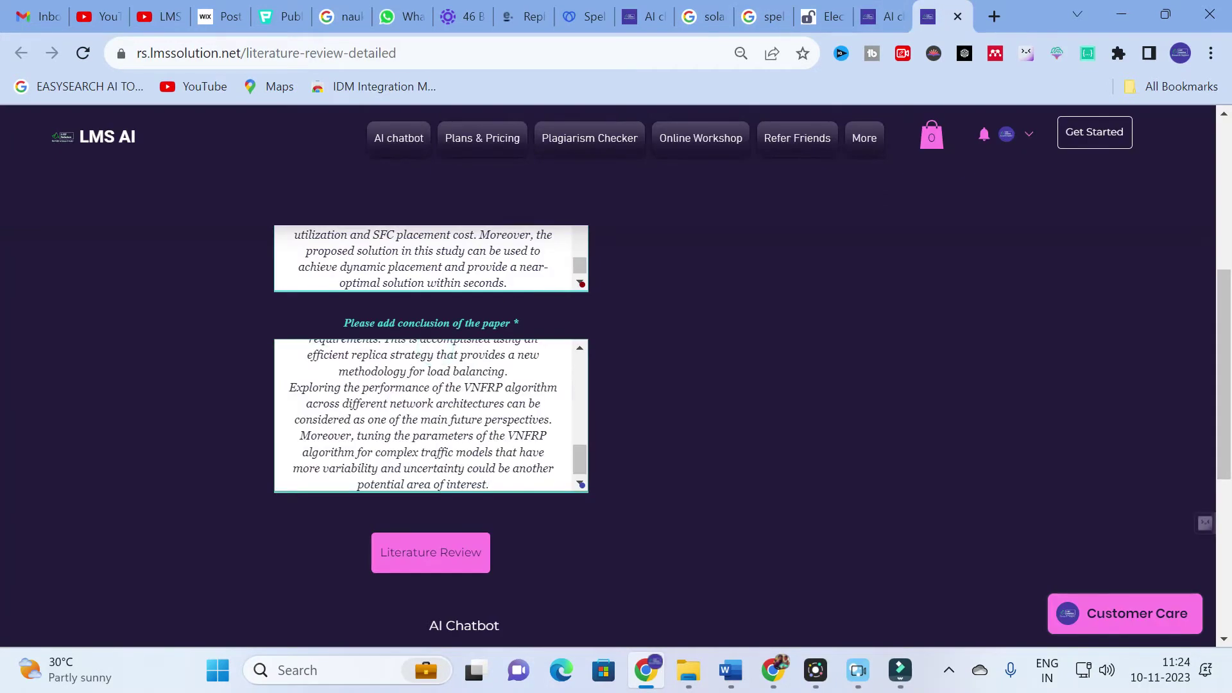
Step: Check the filled title, abstract, introduction and conclusion fields and generate the literature review
scroll(674, 528, up, 6)
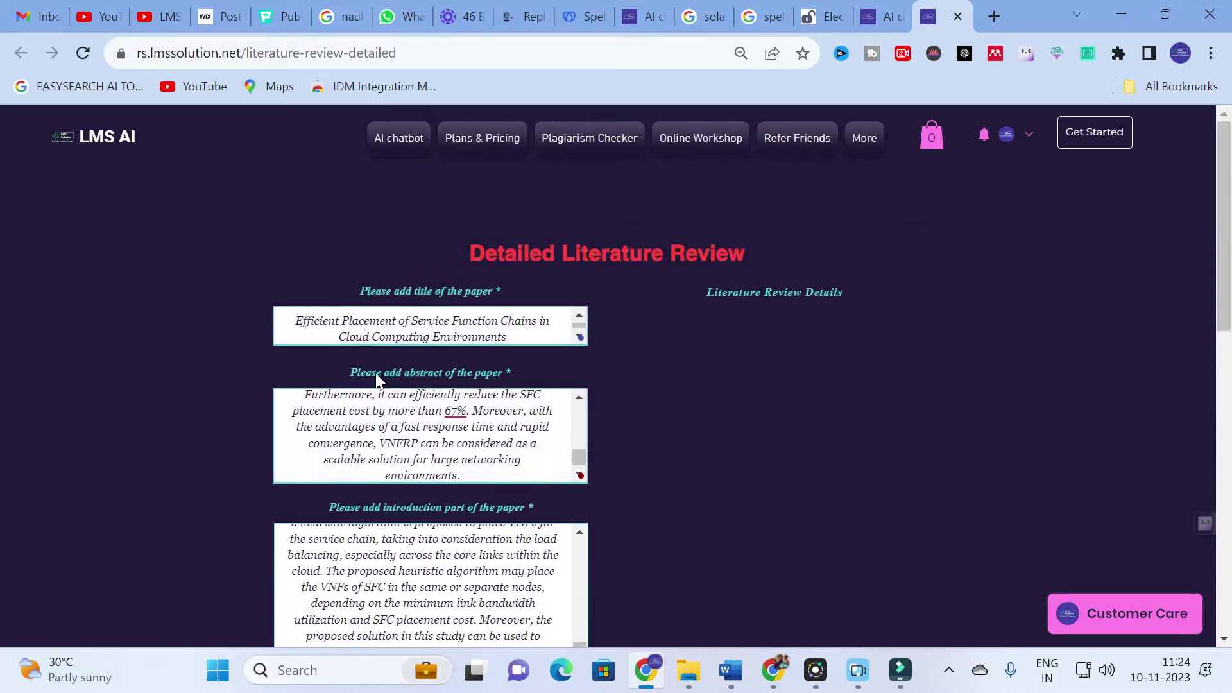
scroll(426, 514, down, 3)
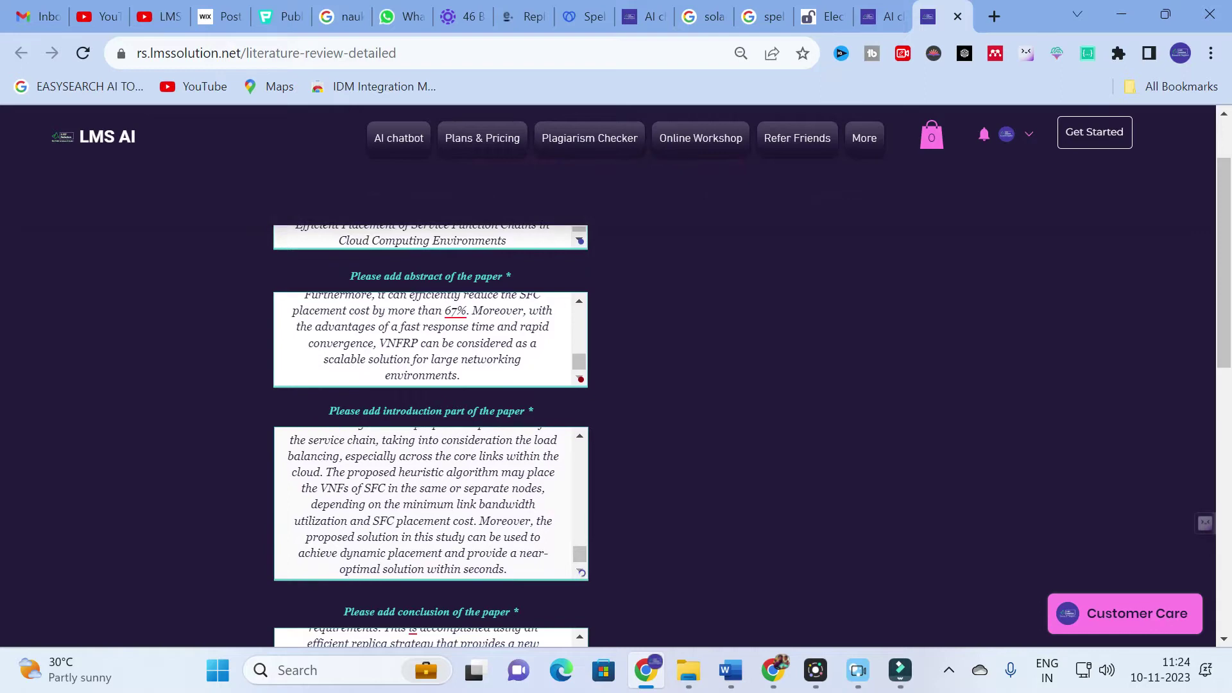
scroll(600, 568, down, 6)
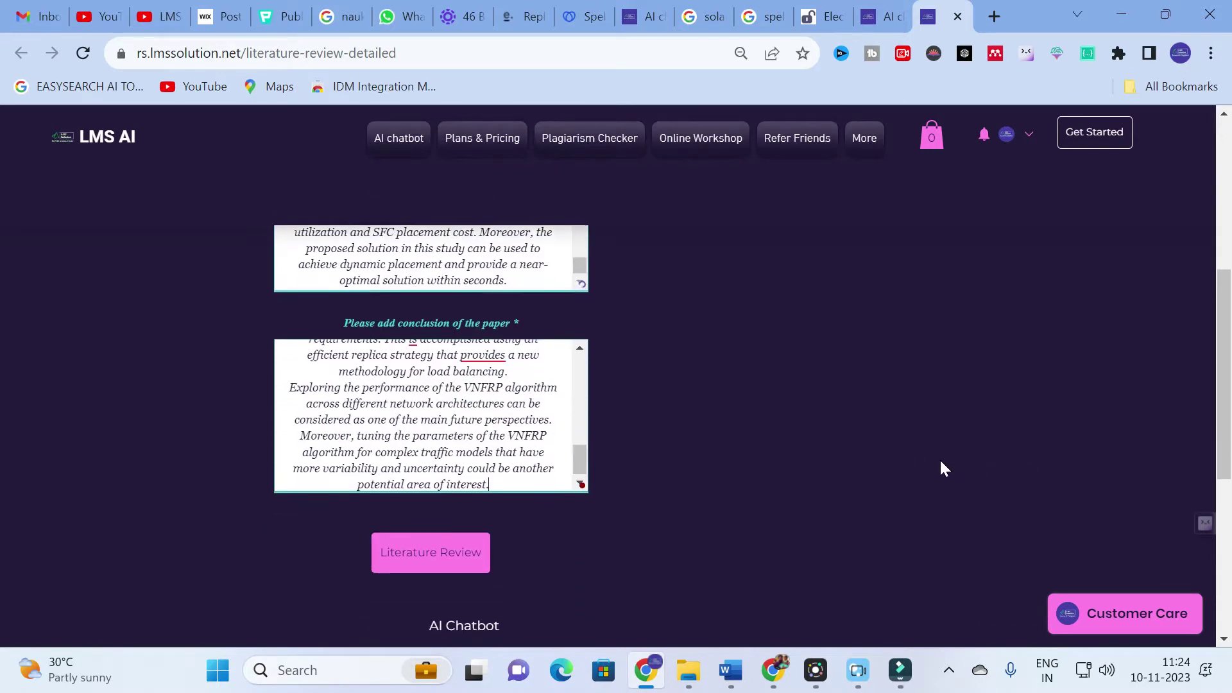
scroll(706, 457, up, 1)
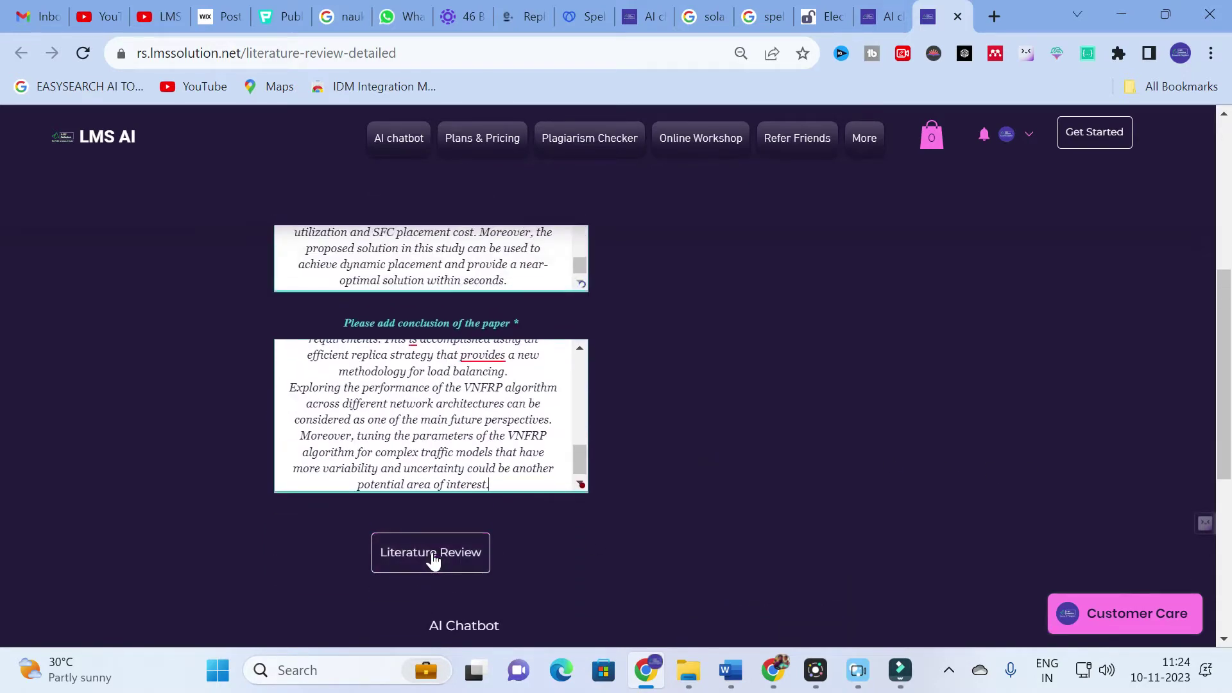
click(432, 555)
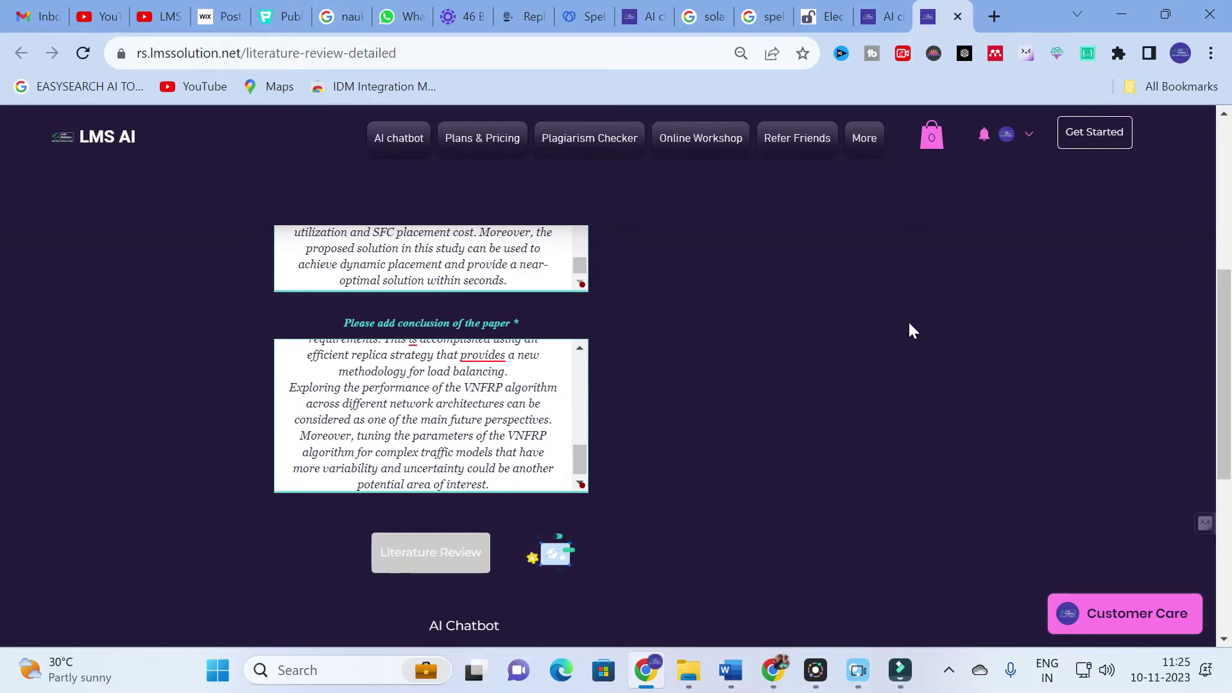
Step: Read through the generated literature review details and select the paragraph under "Summary of the paper"
scroll(862, 406, up, 5)
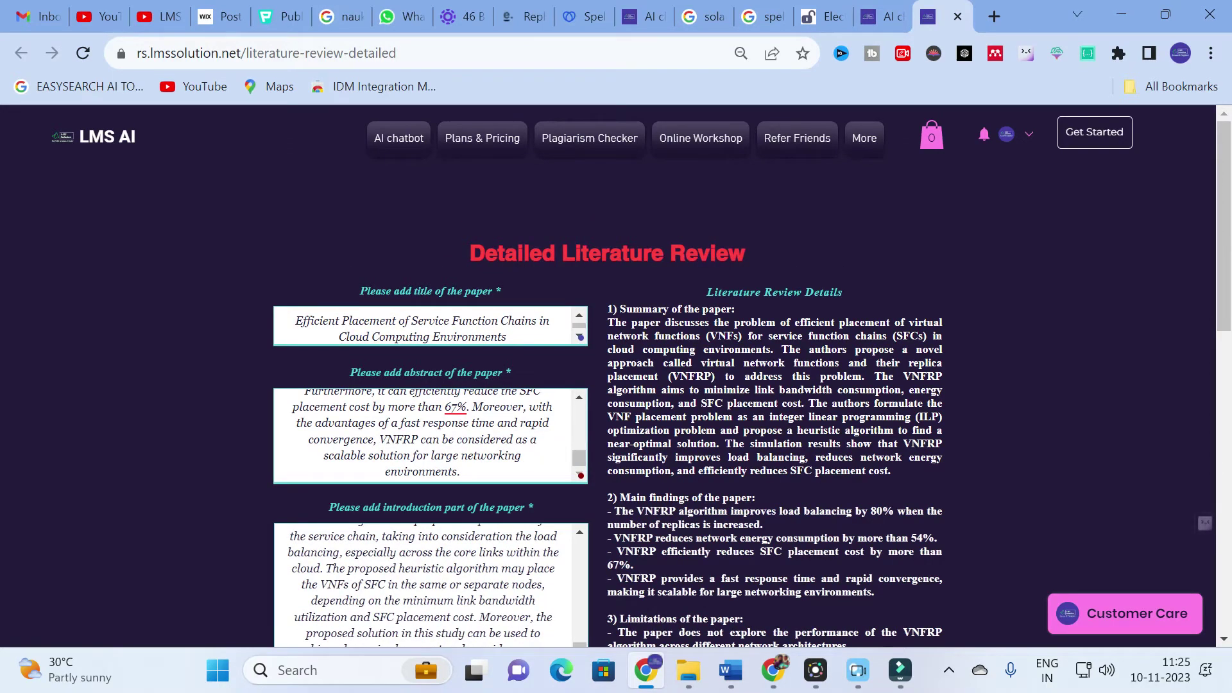
scroll(743, 201, down, 3)
scroll(742, 201, up, 3)
scroll(675, 304, down, 2)
scroll(675, 304, up, 2)
drag(603, 323, 900, 474)
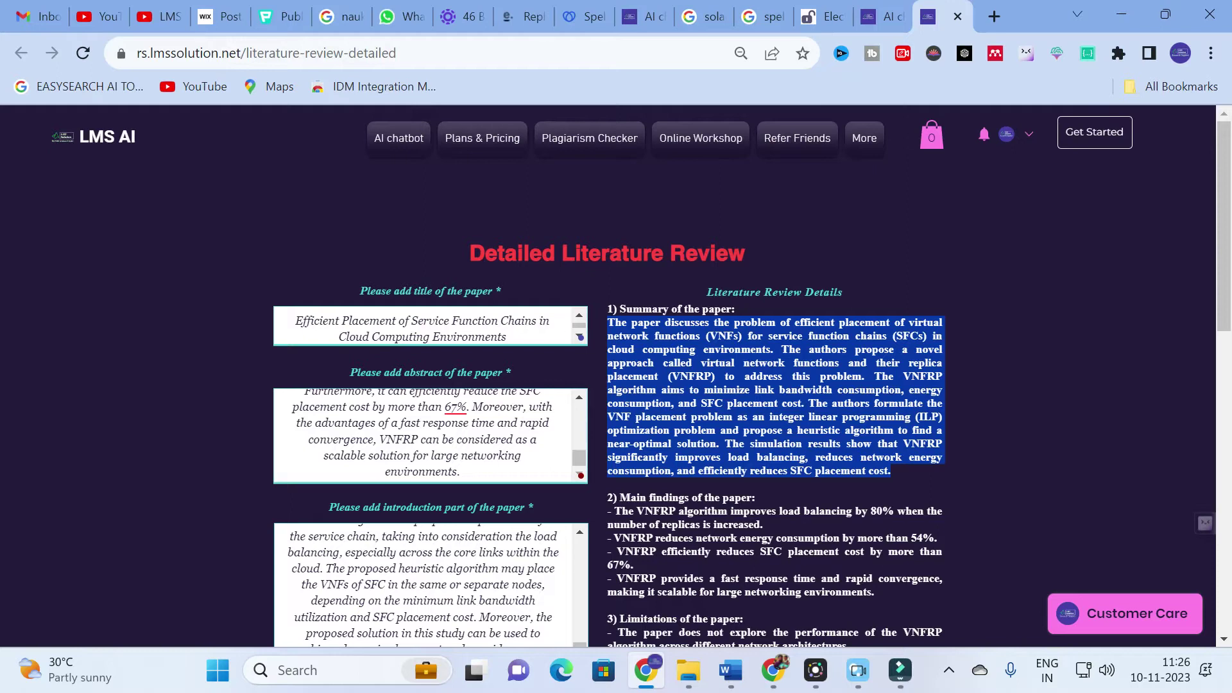
Step: Read through the generated review's summary, main findings and limitations of the paper
scroll(753, 384, down, 2)
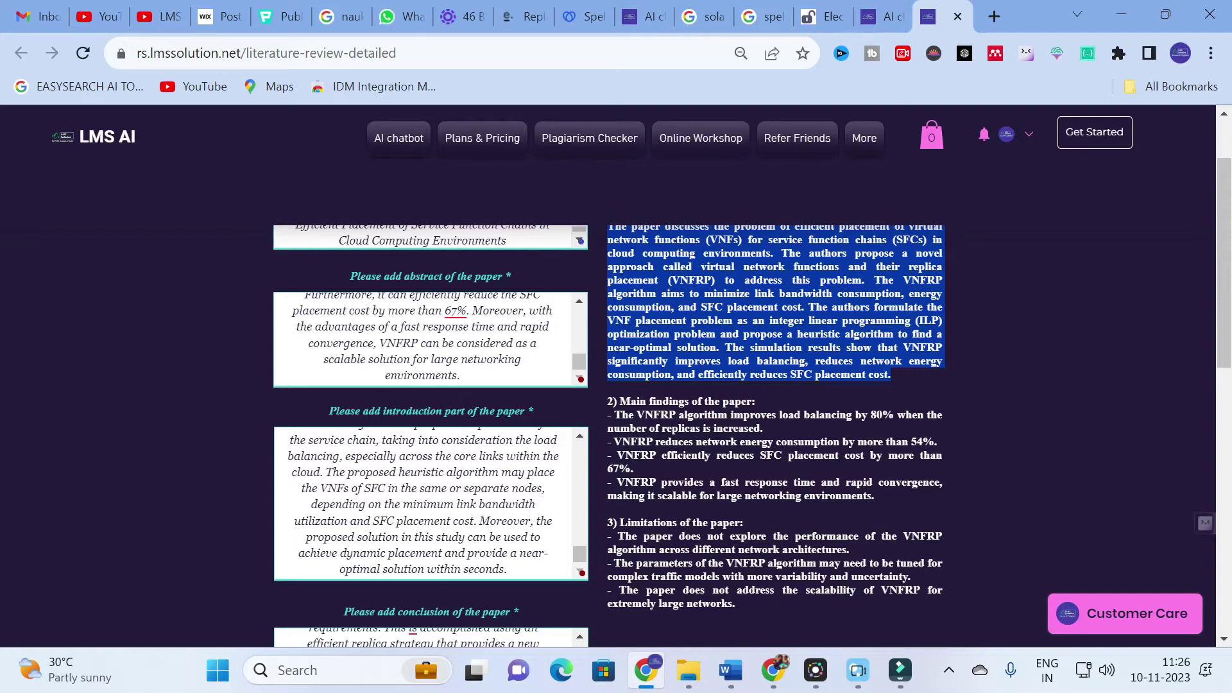
scroll(849, 502, down, 3)
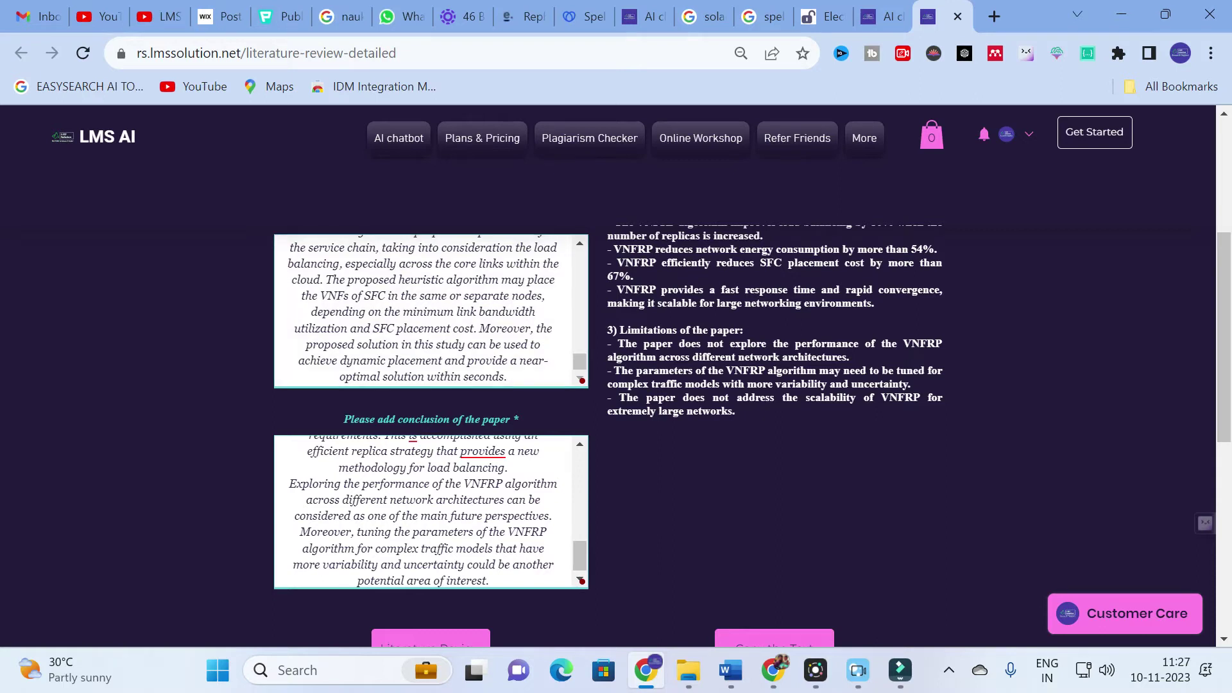
scroll(882, 424, up, 1)
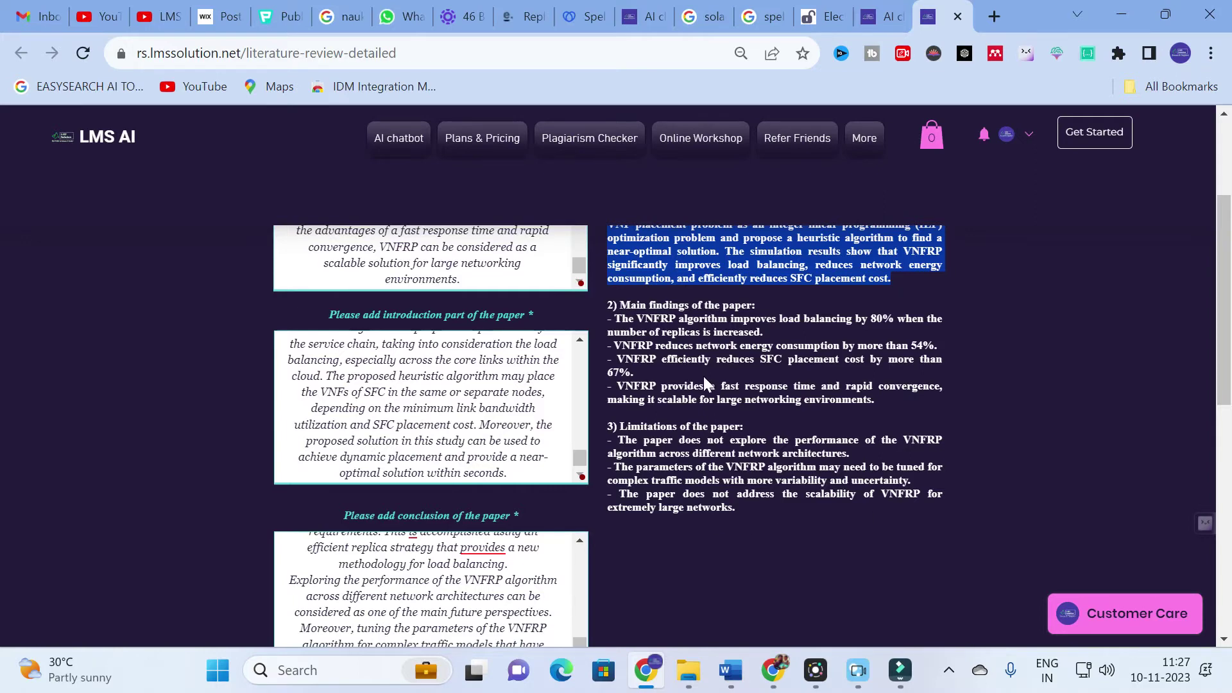
scroll(706, 383, up, 3)
scroll(1006, 366, down, 1)
scroll(1006, 366, up, 1)
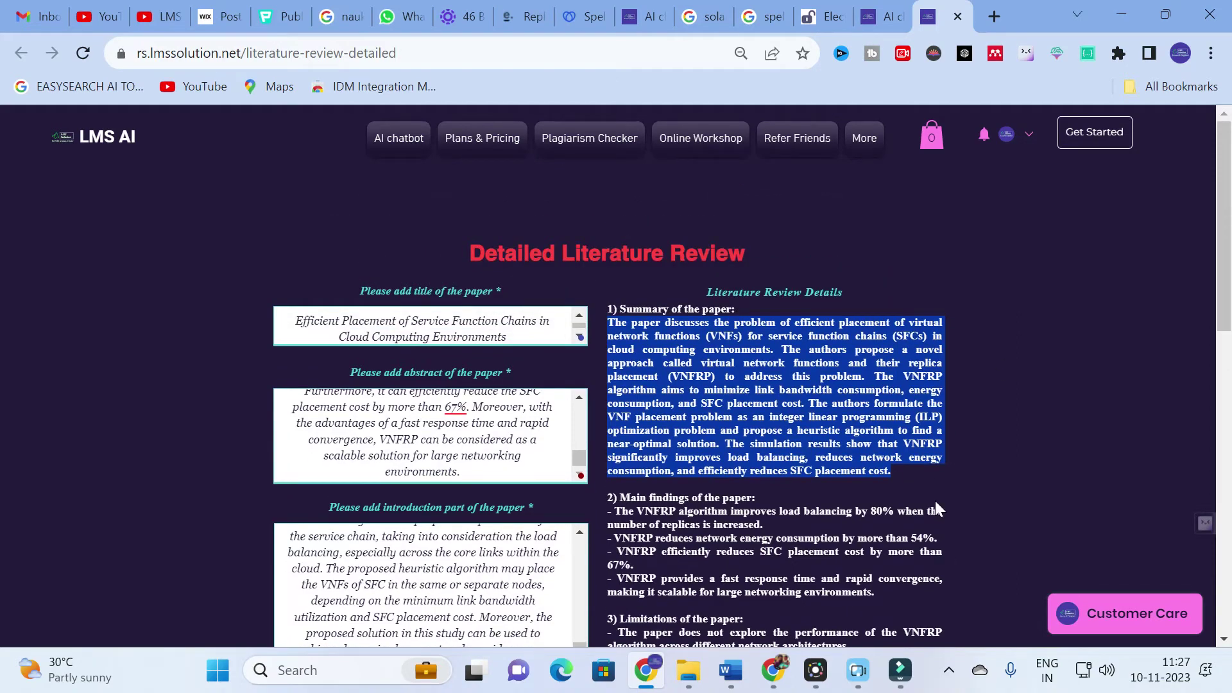
scroll(942, 544, down, 4)
scroll(874, 456, up, 4)
click(620, 321)
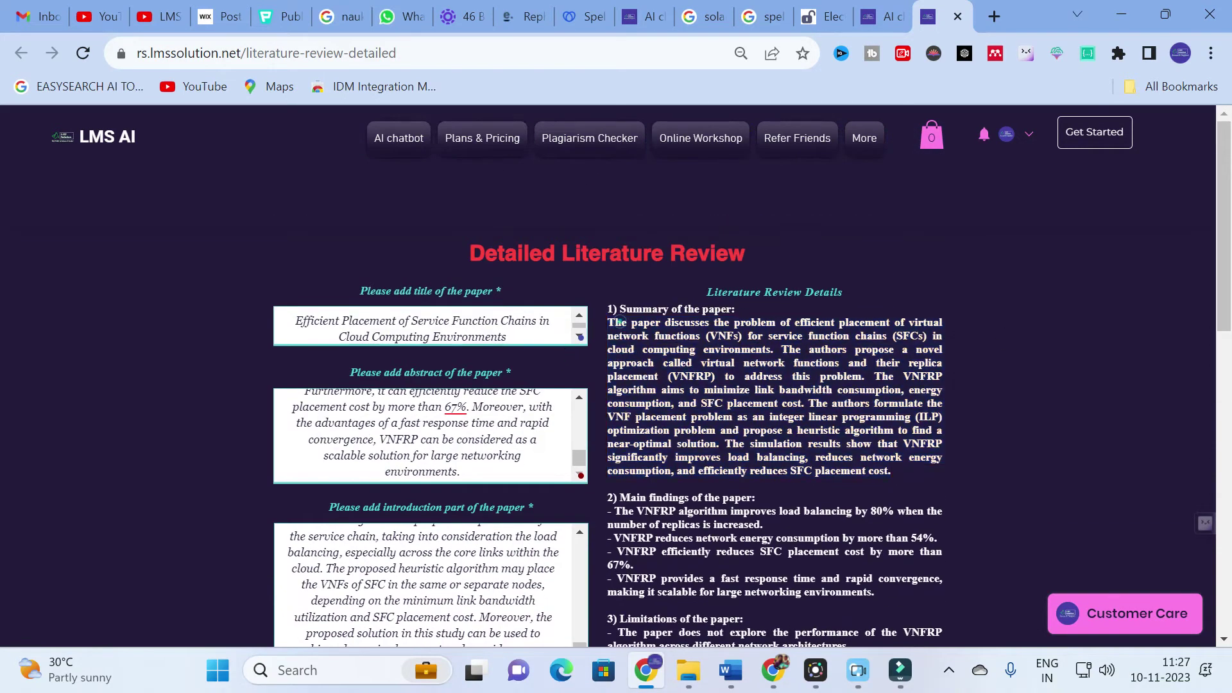
drag(611, 311, 712, 517)
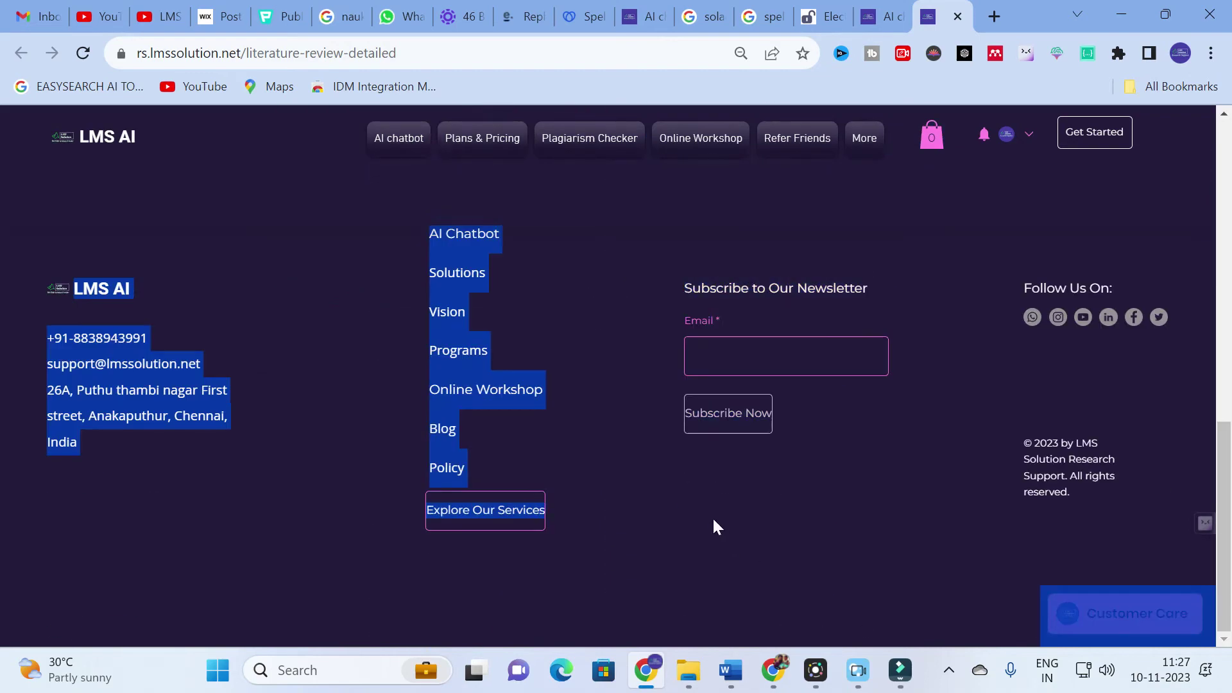
scroll(712, 517, up, 10)
click(773, 408)
scroll(772, 408, up, 2)
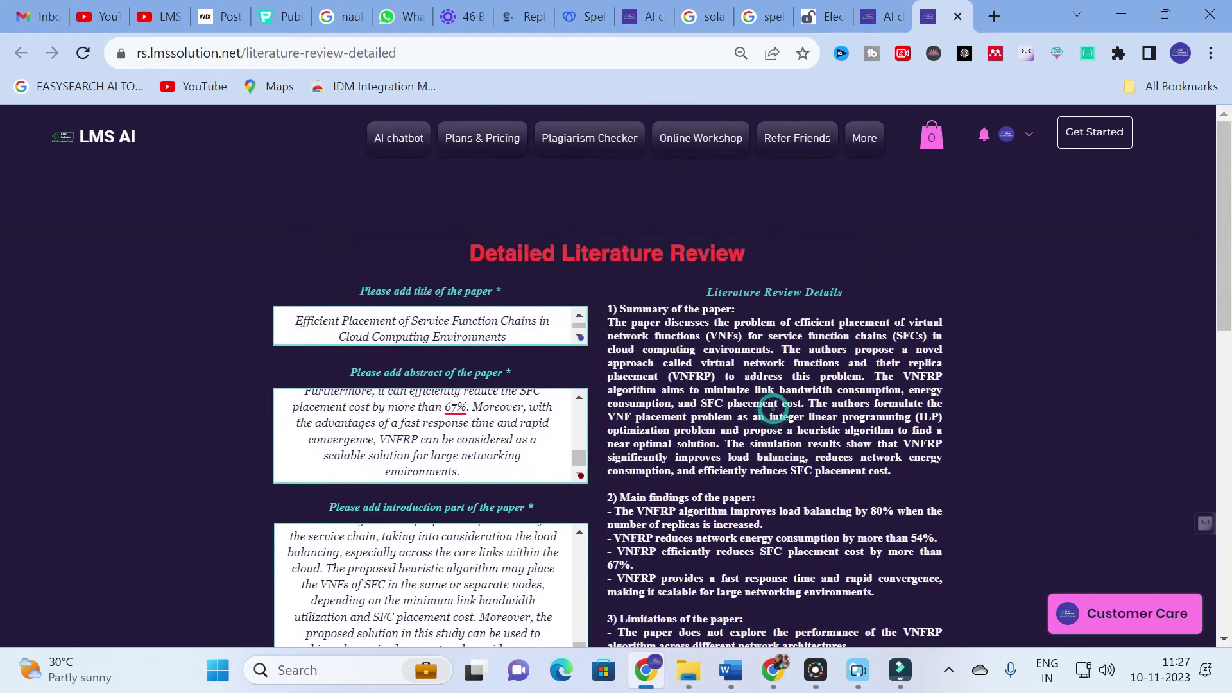